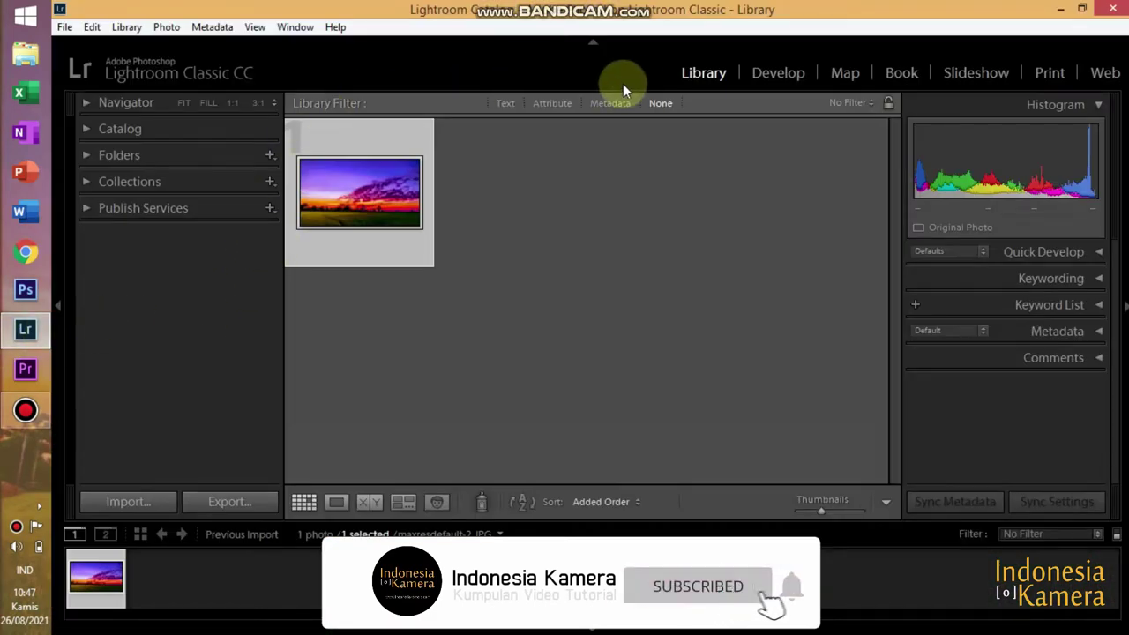
Step: Cancel the Import dialog and open the sunset photo maxresdefault-2.JPG in the Develop module
click(130, 496)
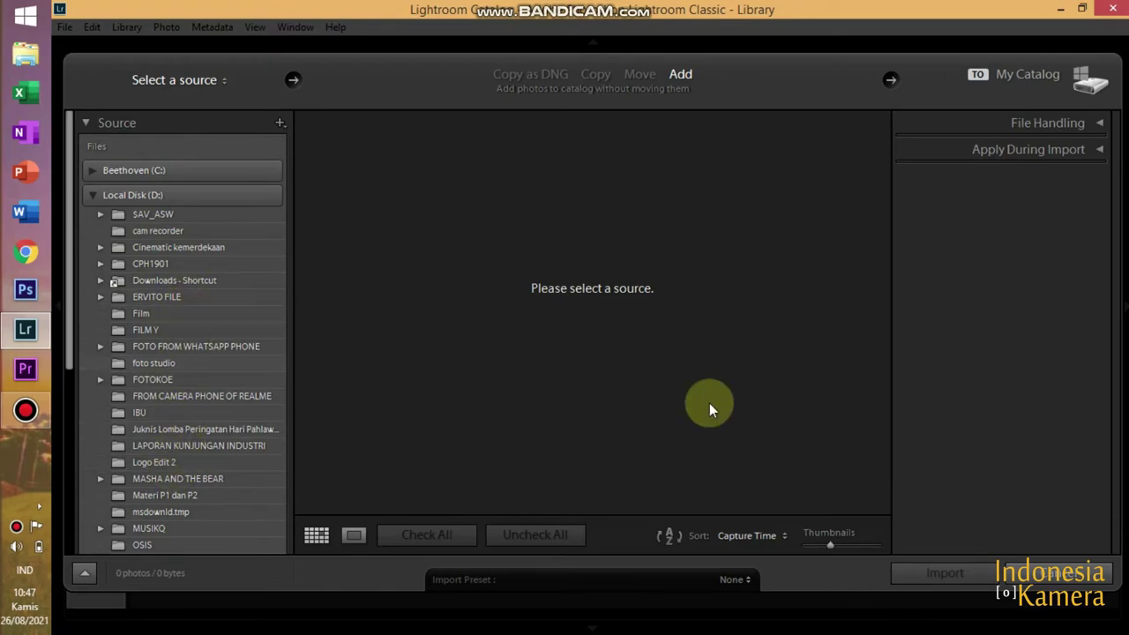
click(1006, 574)
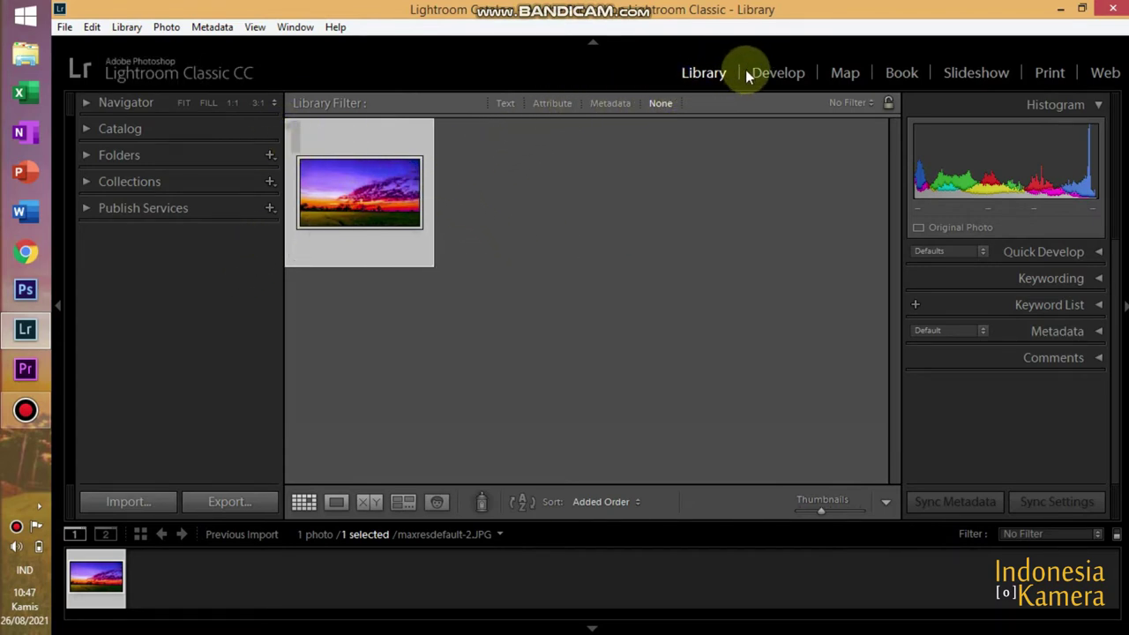
click(770, 70)
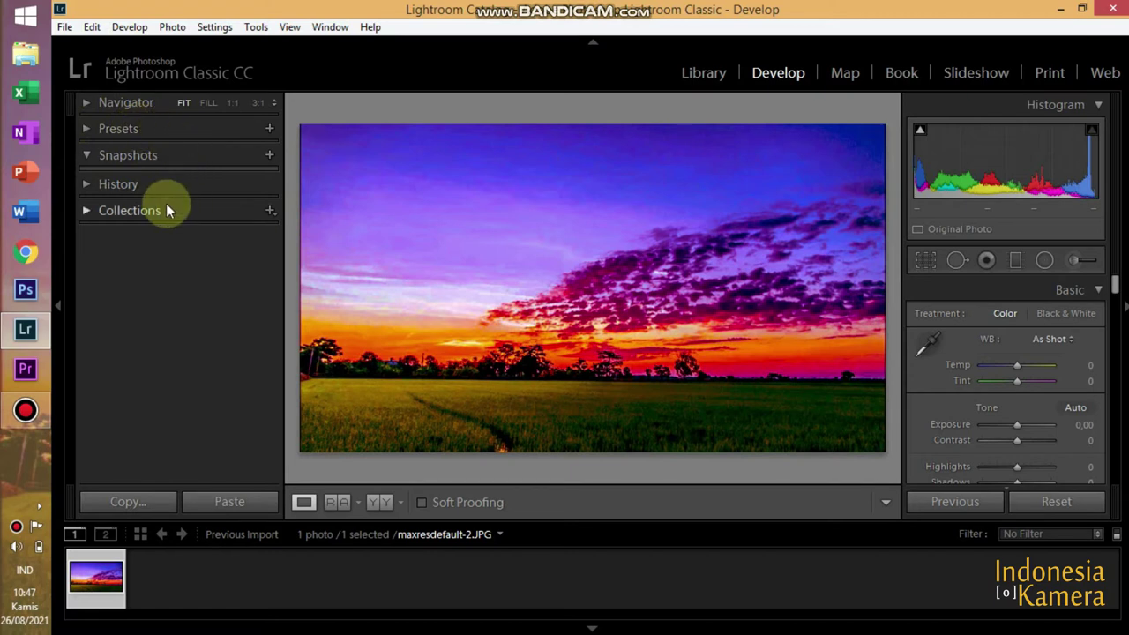
Step: Expand the Develop Presets panel and check the User Presets folder's context menu without choosing anything
click(82, 130)
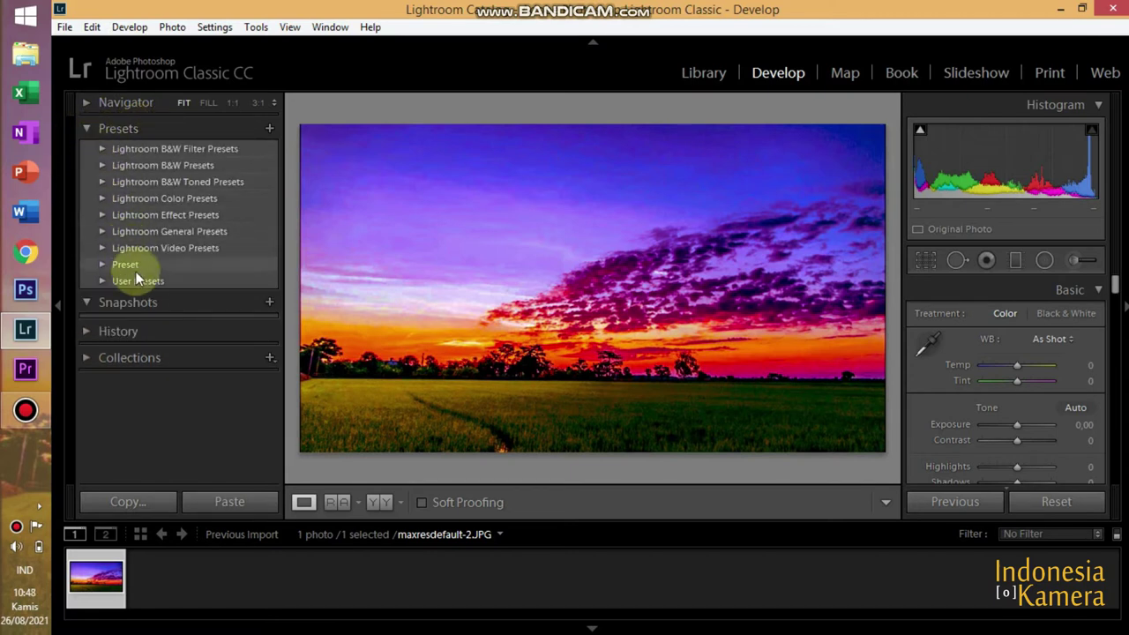
right_click(137, 276)
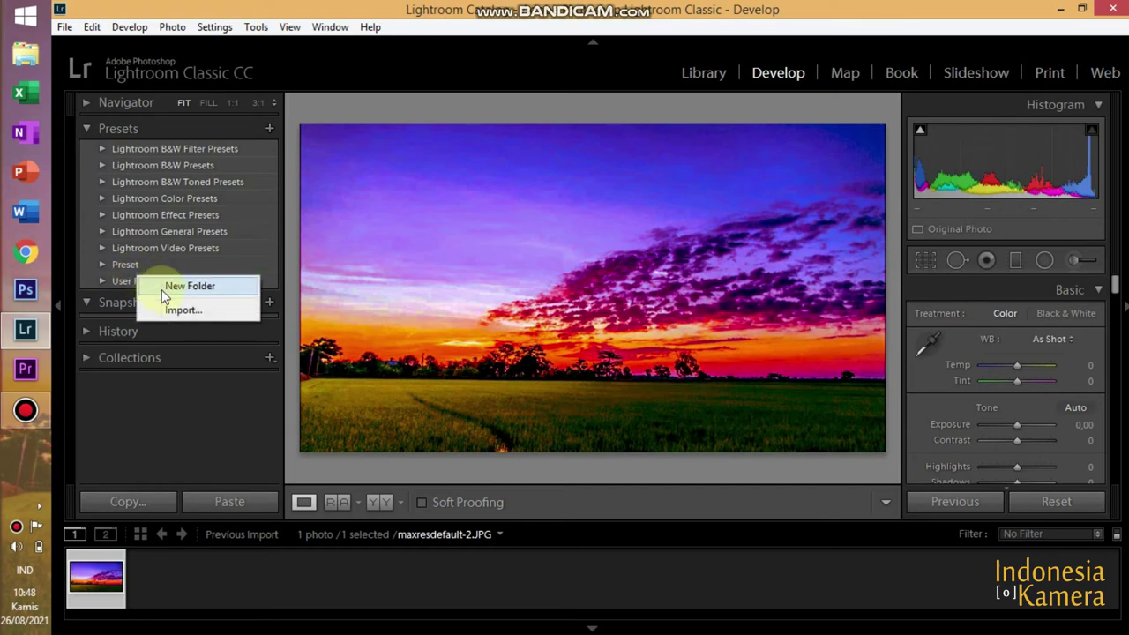
click(93, 280)
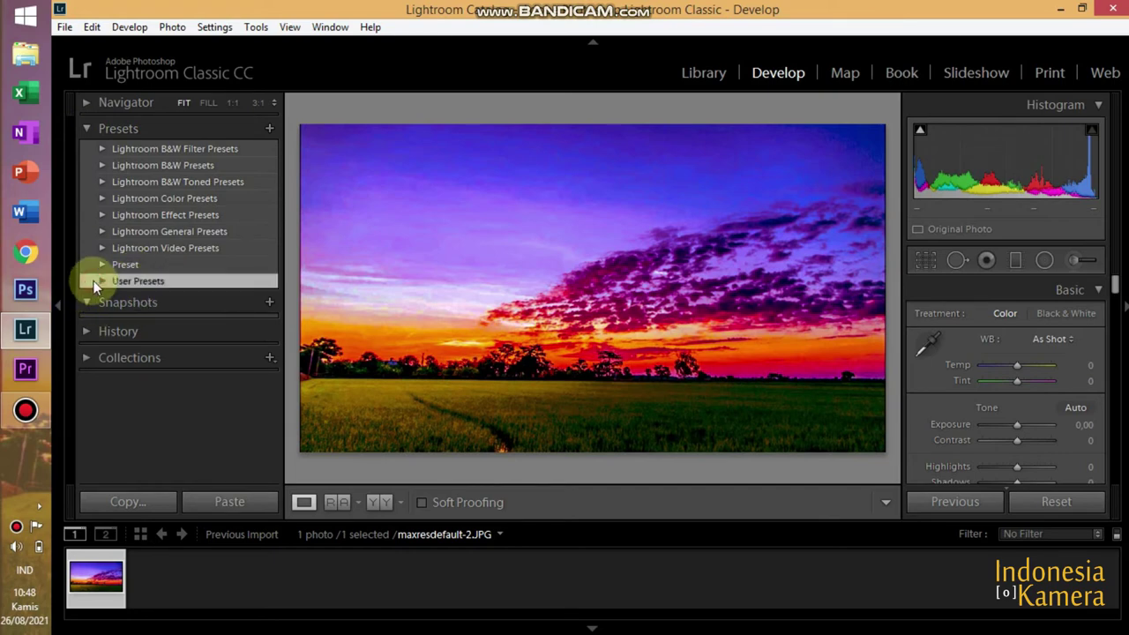
right_click(142, 279)
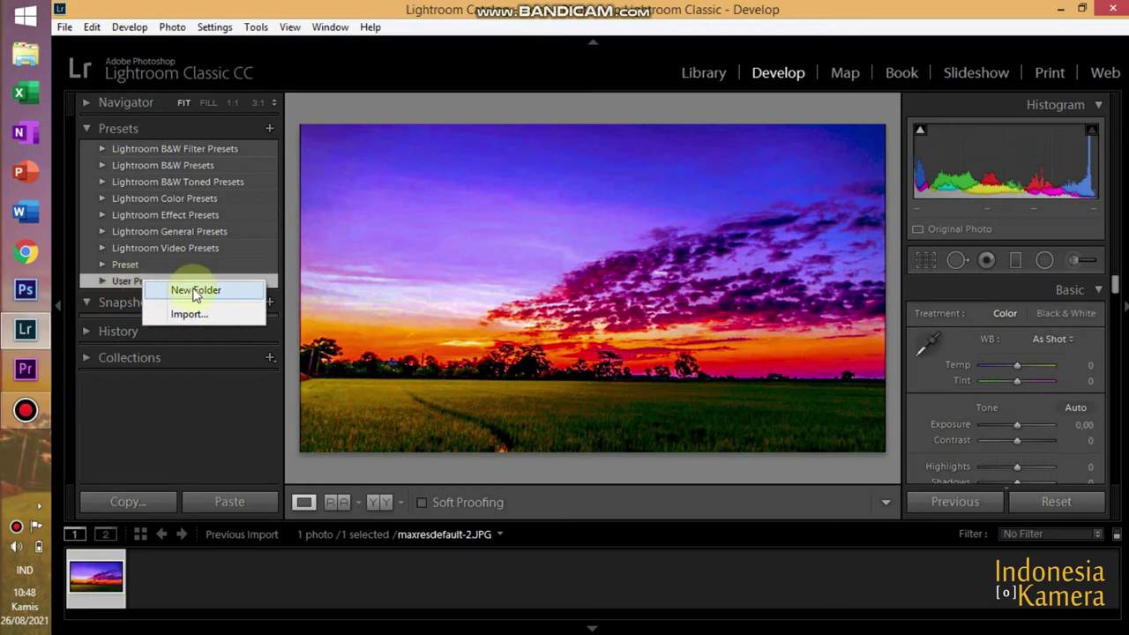
click(190, 407)
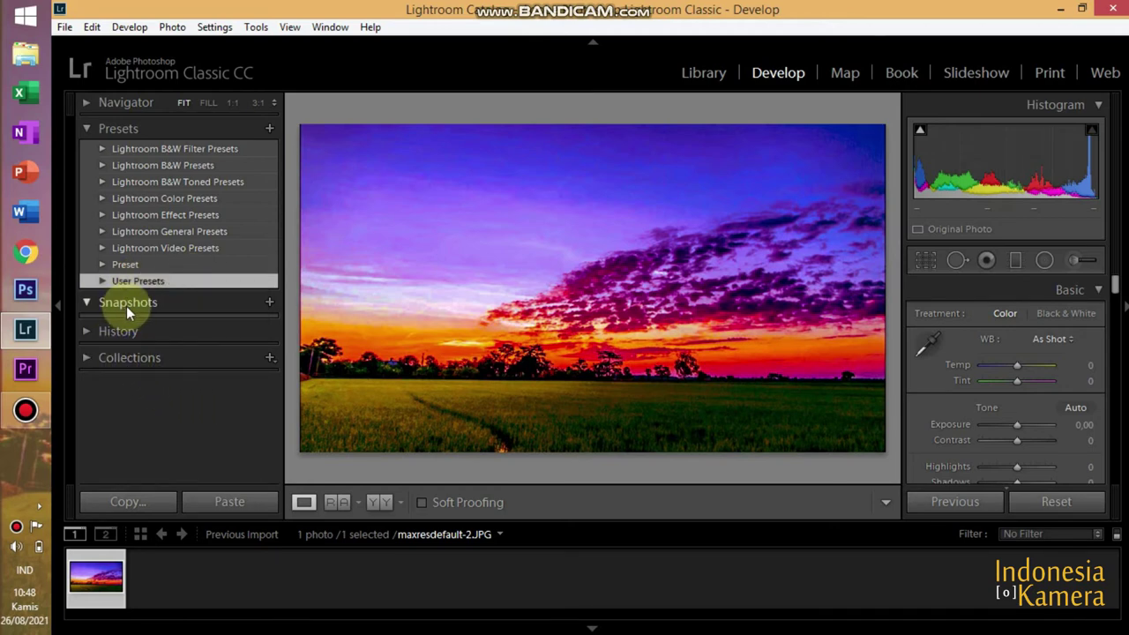
Step: Expand User Presets, browse its FP presets, then collapse the folder again
click(105, 283)
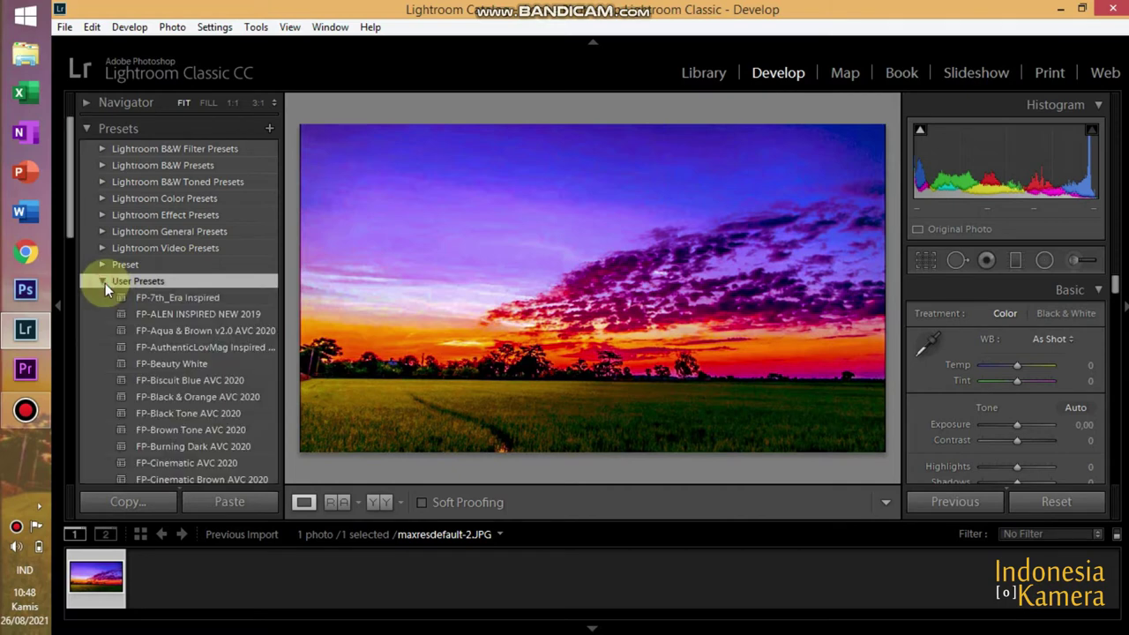
scroll(110, 309, down, 5)
scroll(110, 306, down, 5)
scroll(111, 306, up, 10)
scroll(114, 303, up, 2)
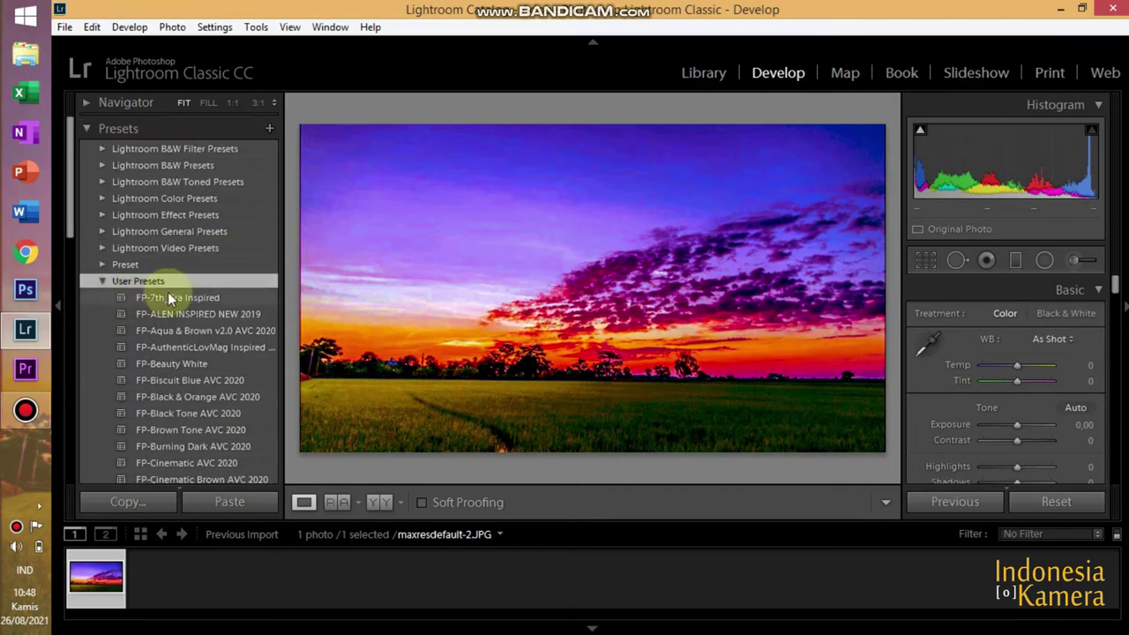
scroll(164, 295, down, 2)
scroll(194, 344, down, 3)
scroll(194, 344, down, 3)
scroll(193, 341, up, 8)
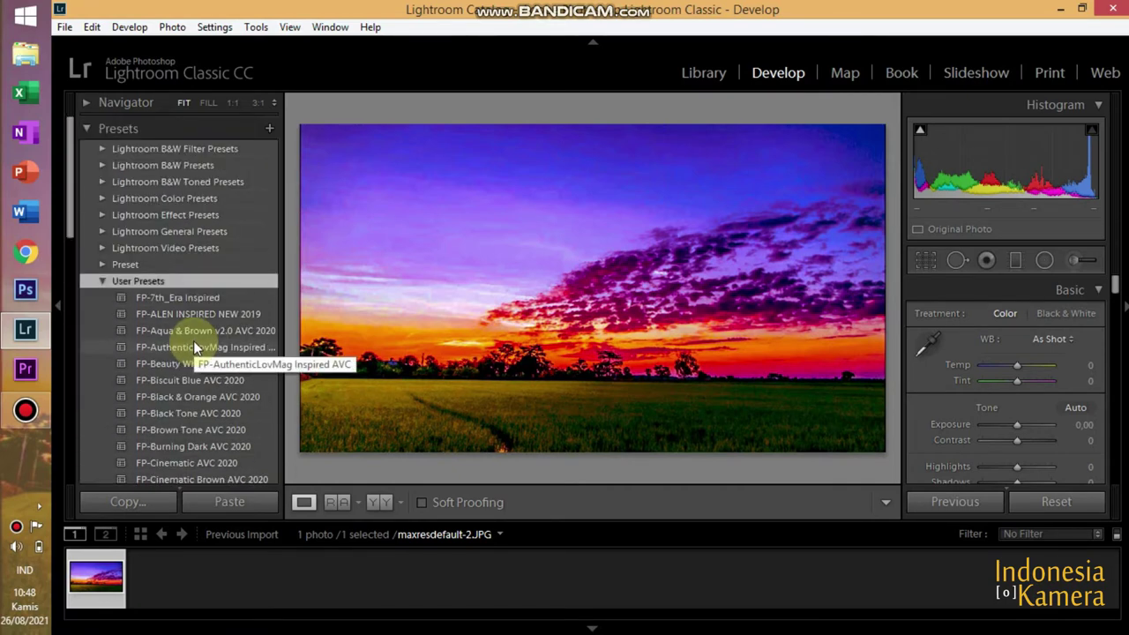
click(102, 282)
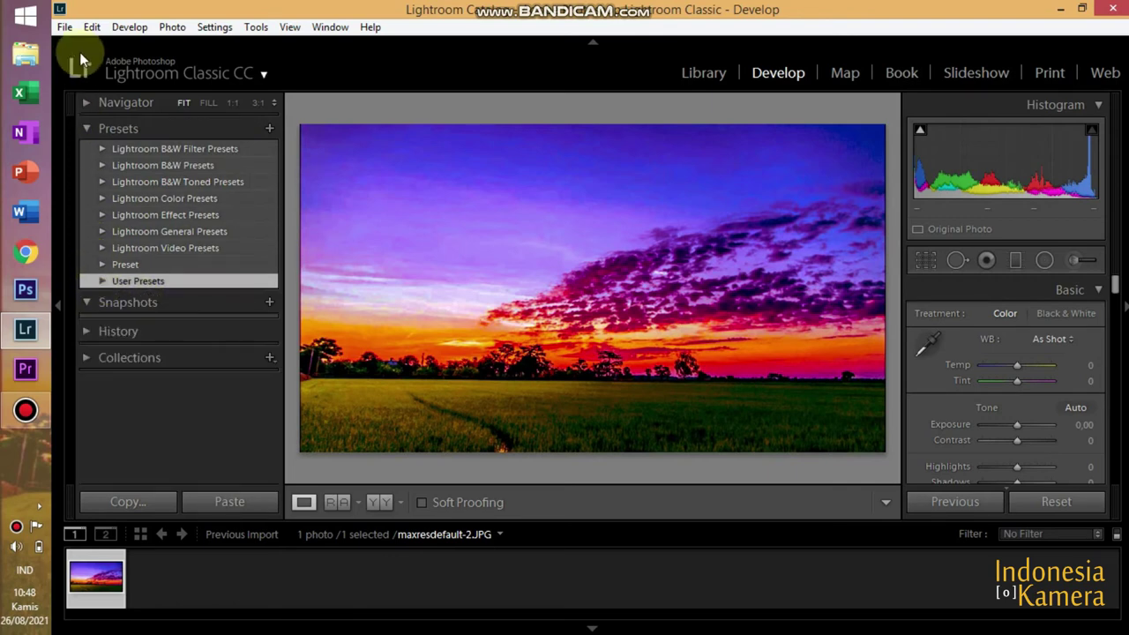
Step: Reveal Lightroom's presets folder in File Explorer from Edit > Preferences > Presets
click(93, 27)
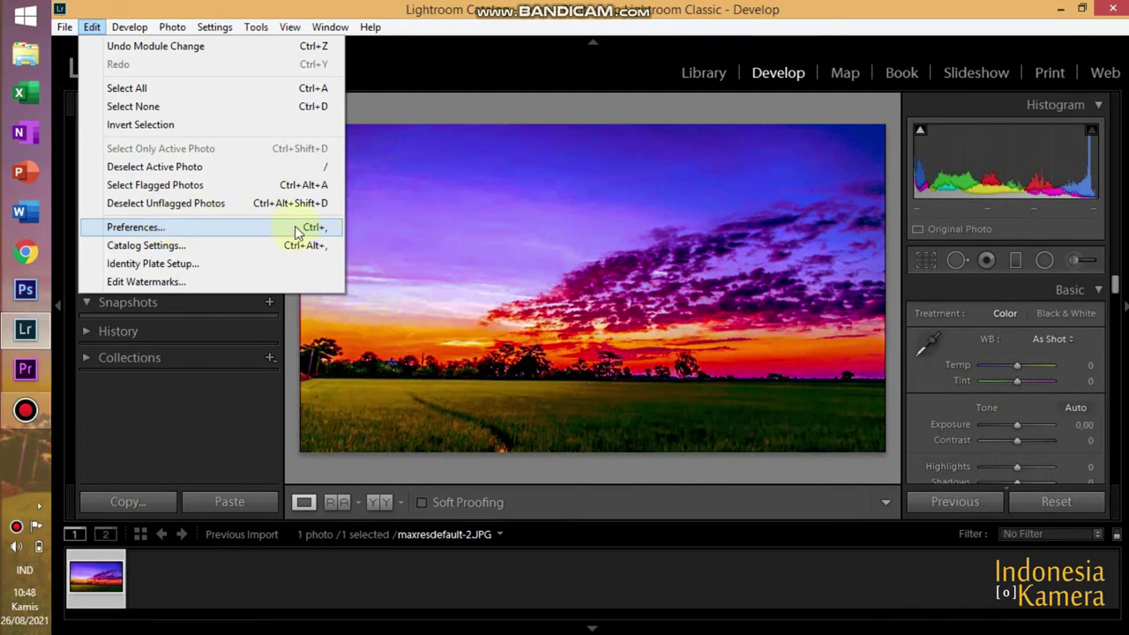
click(252, 229)
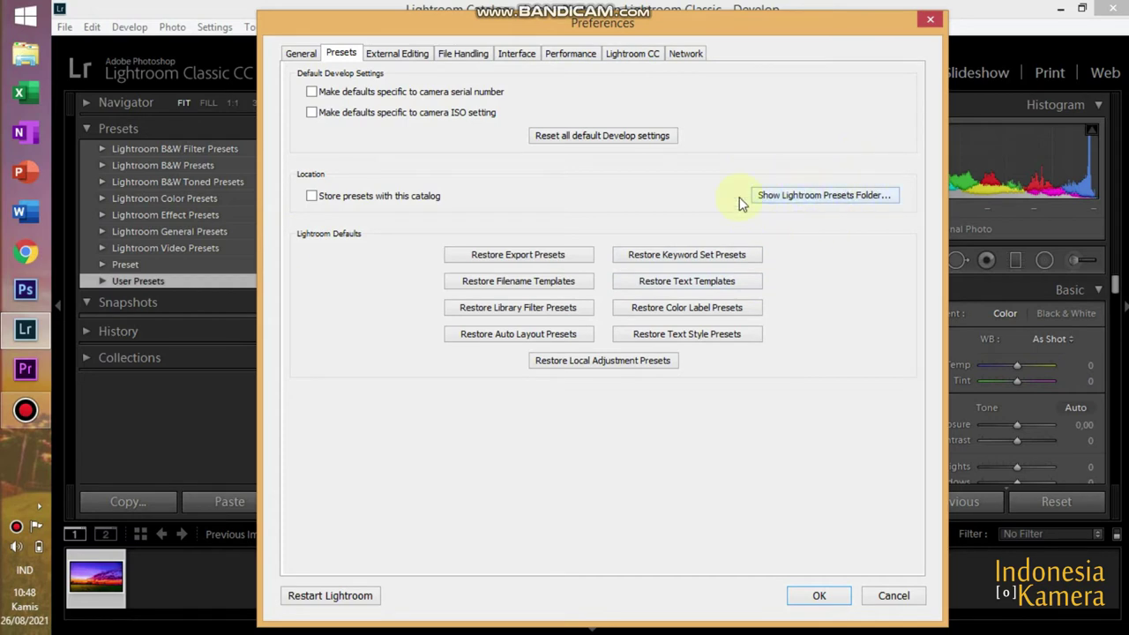
click(845, 198)
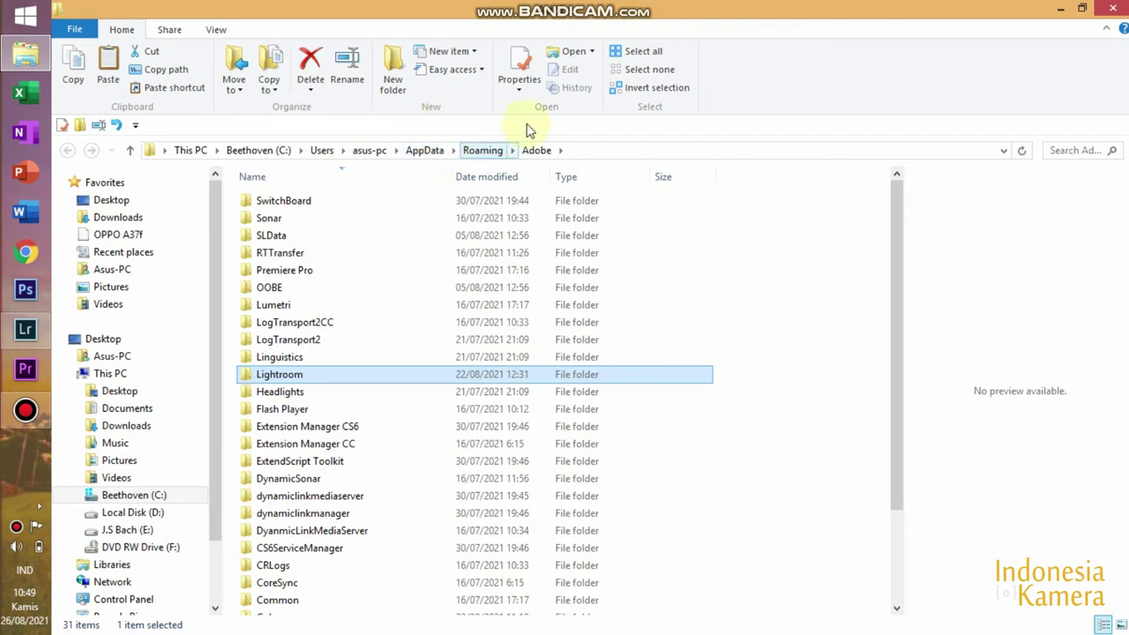
Step: Paste pemandangan.lrtemplate into Lightroom\Develop Presets\User Presets
double_click(424, 377)
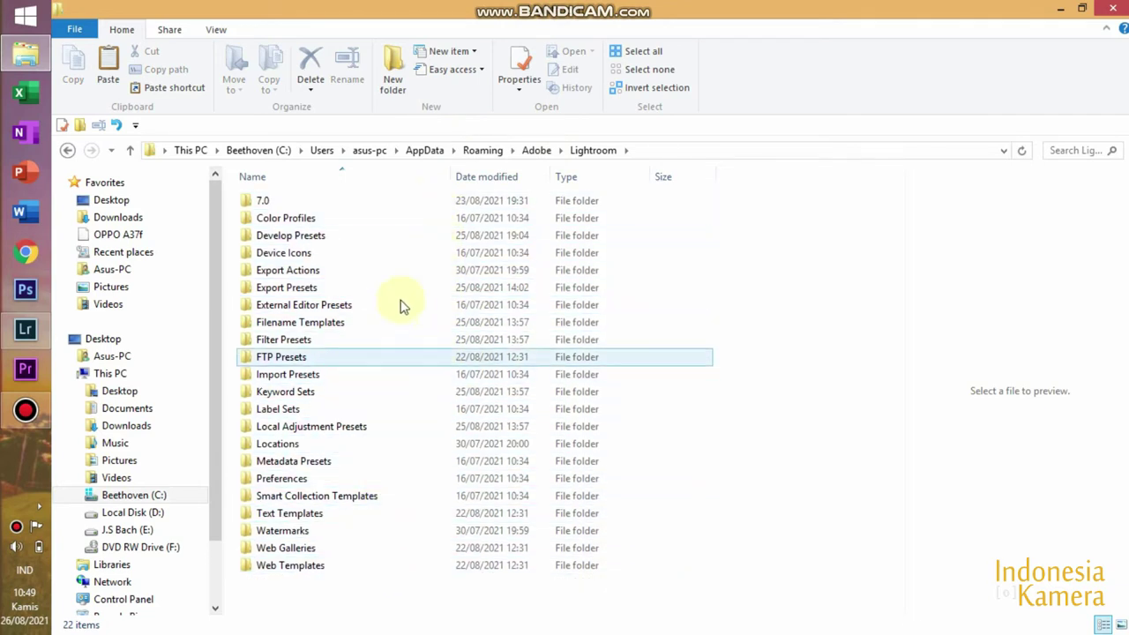
double_click(408, 246)
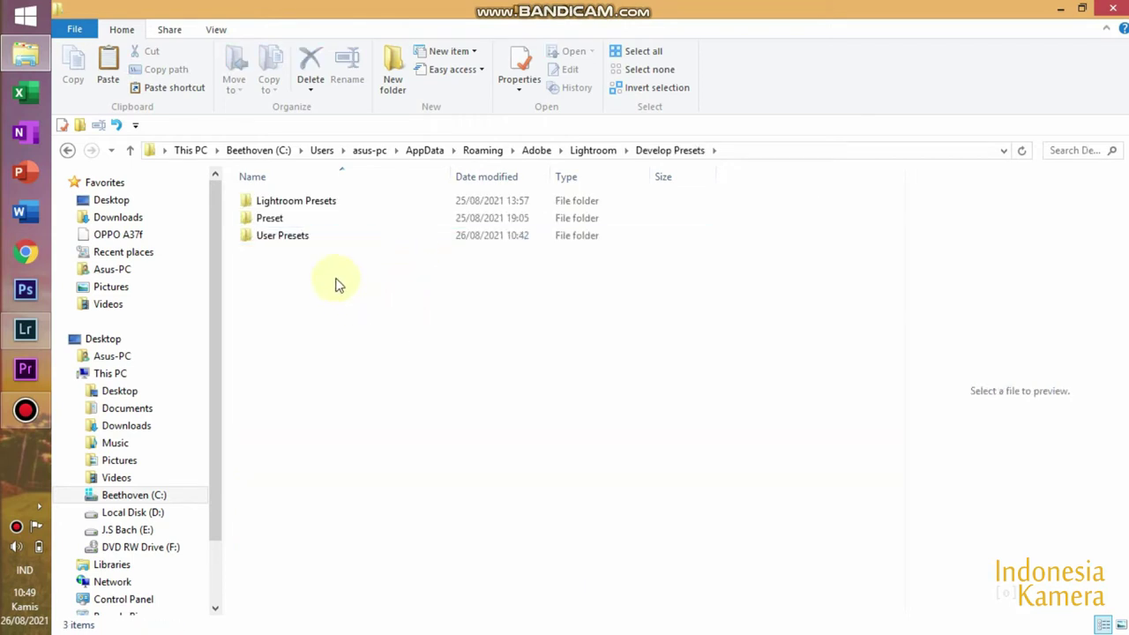
click(465, 222)
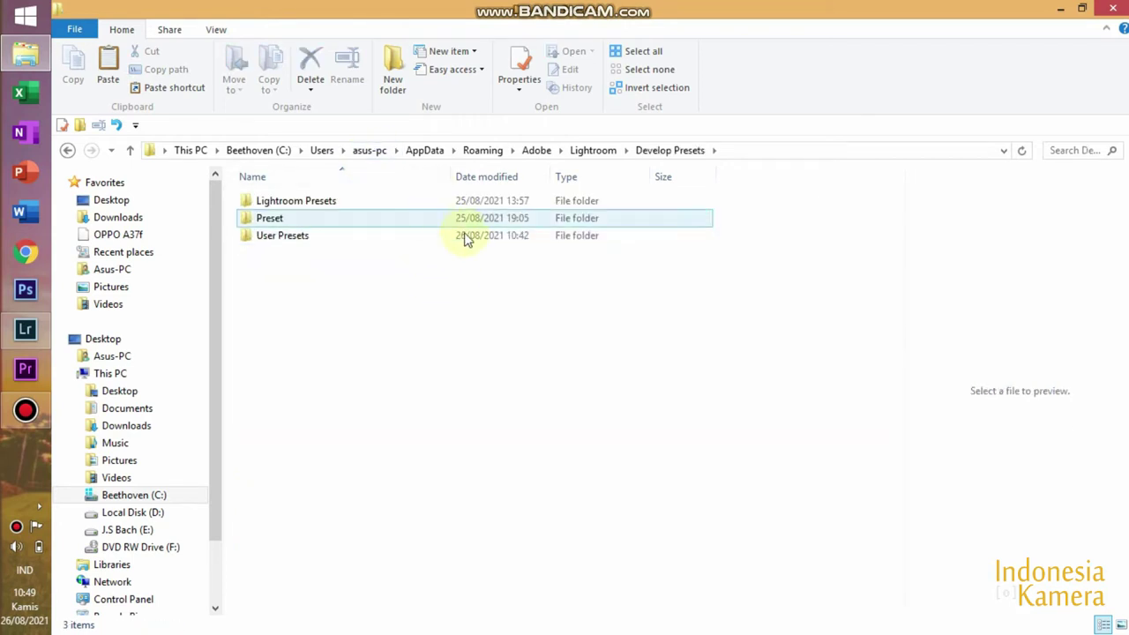
click(435, 200)
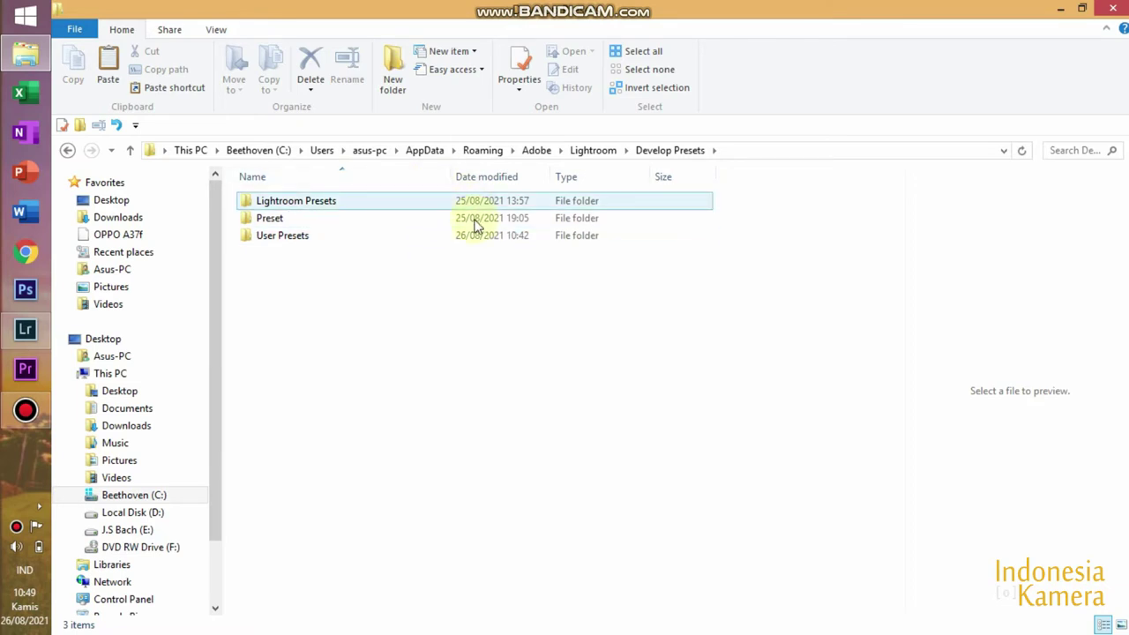
click(448, 237)
double_click(448, 237)
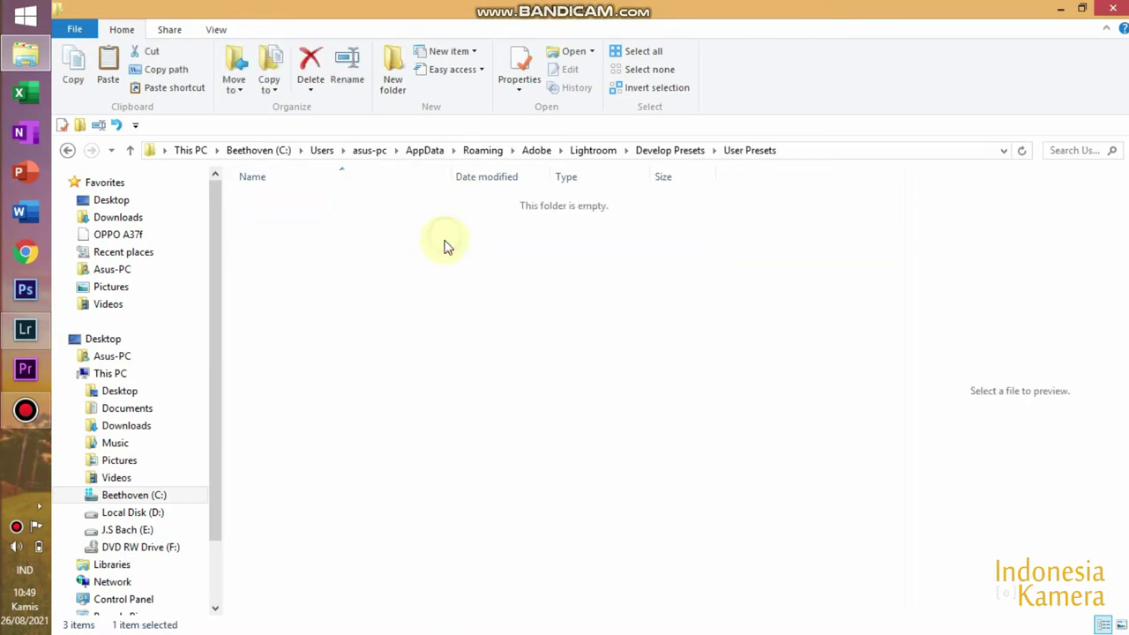
key(ctrl+v)
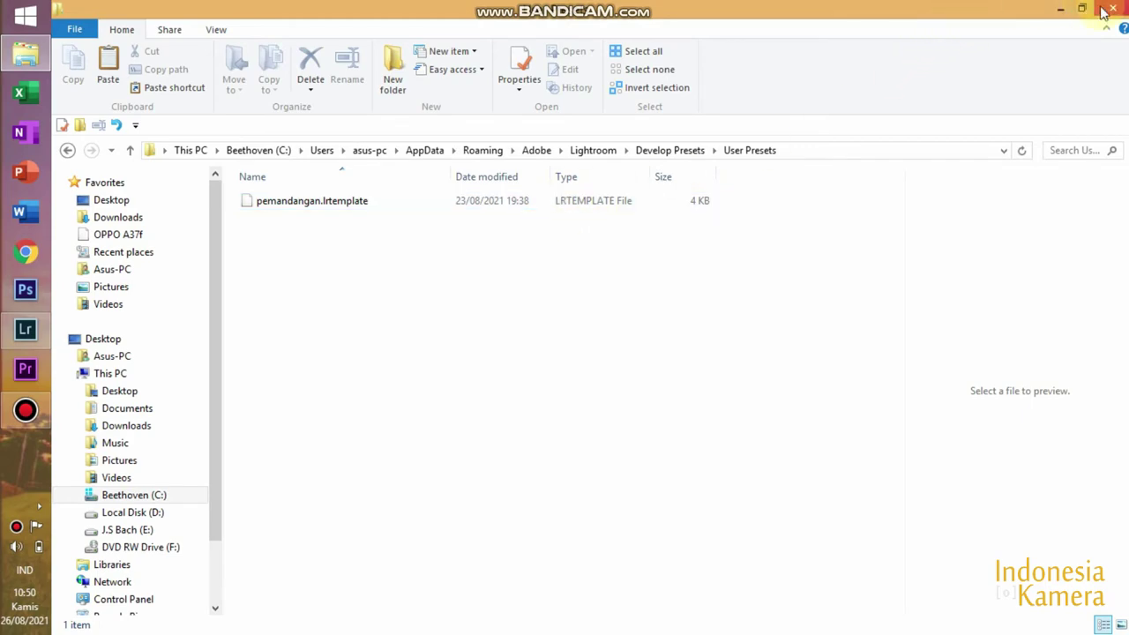
Step: Close File Explorer and Lightroom Preferences, then minimize Lightroom to reach the desktop
click(1061, 9)
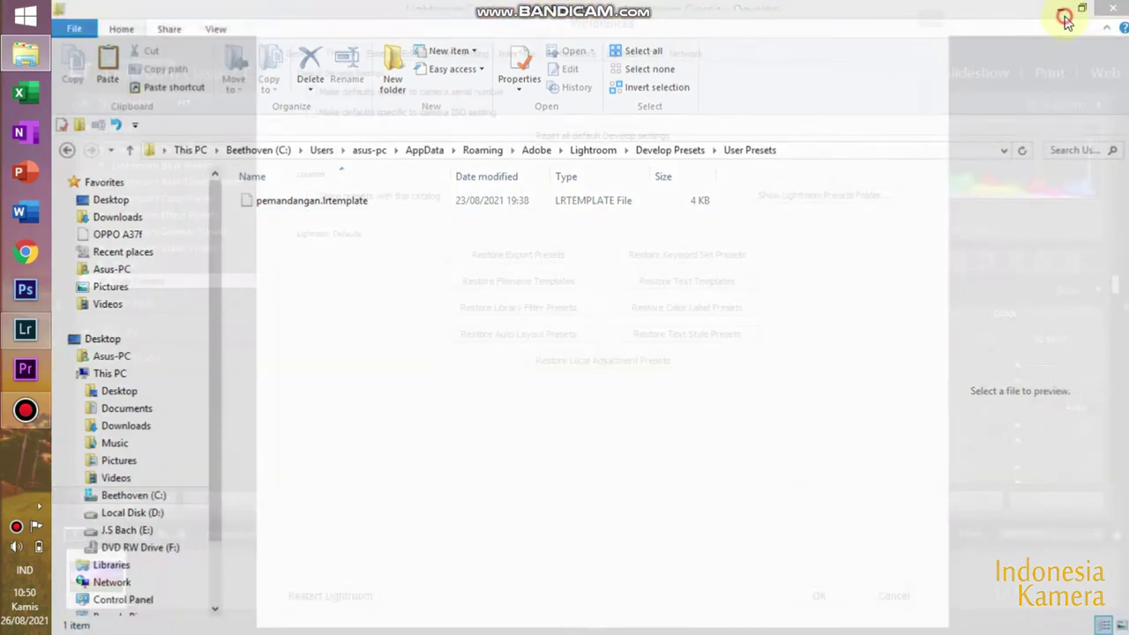
key(Escape)
click(1060, 9)
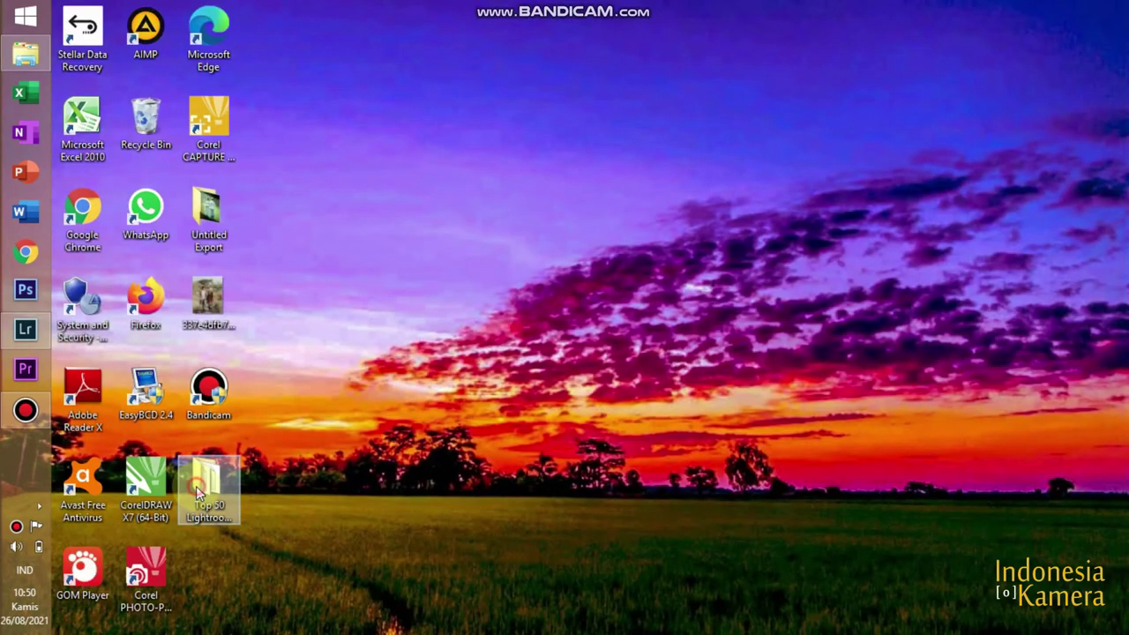
Step: Copy all 50 FP presets from the Top 50 Lightroom Preset of 2020 folder, then return to Lightroom
double_click(196, 486)
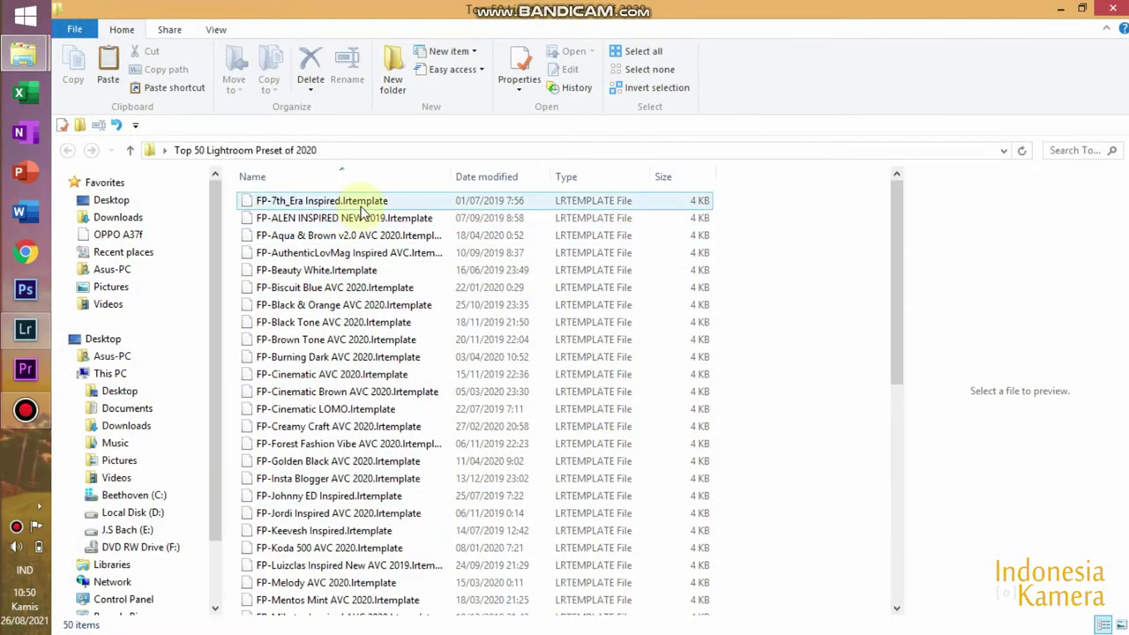
click(361, 202)
key(ctrl+a)
scroll(371, 292, down, 9)
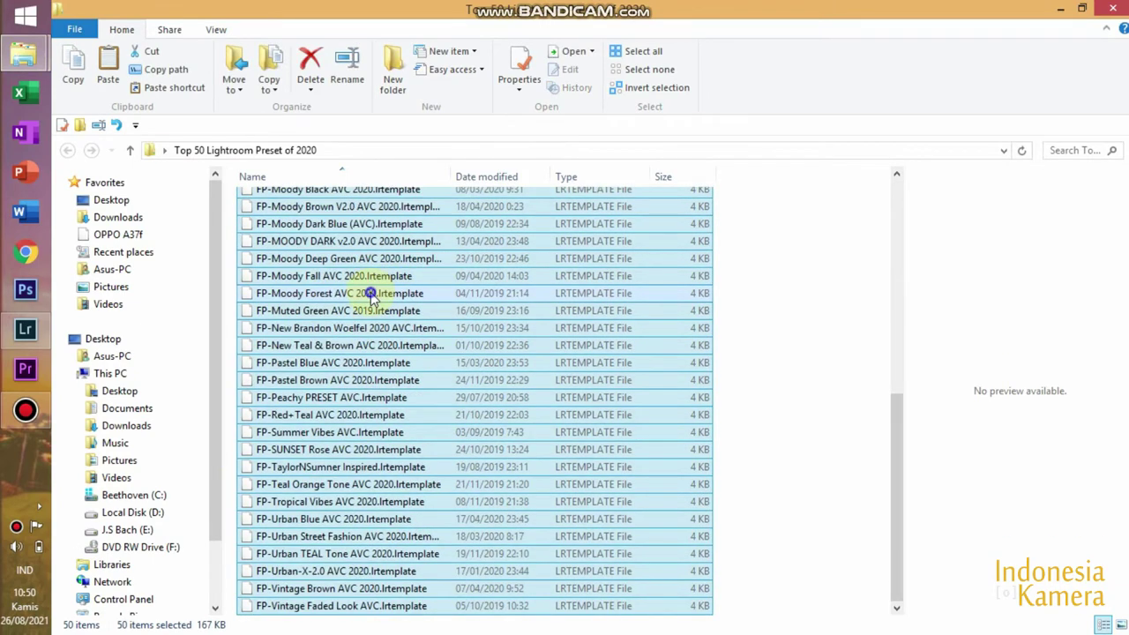
right_click(371, 292)
click(408, 481)
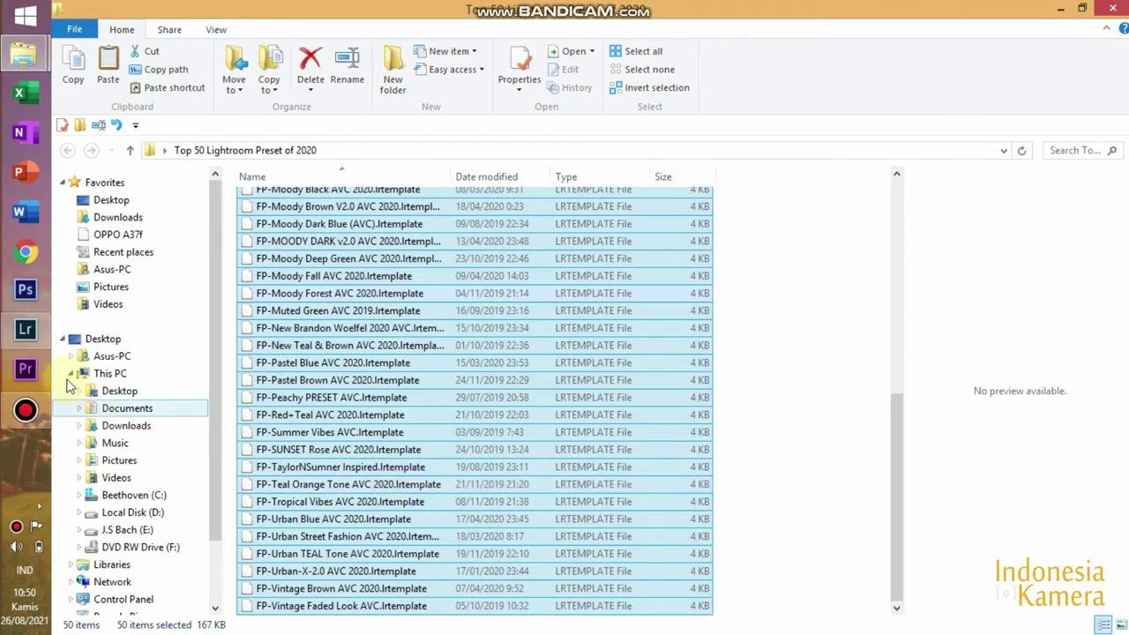
click(25, 328)
Step: Reopen Lightroom's presets folder from Preferences > Presets and enter its Lightroom subfolder
click(90, 27)
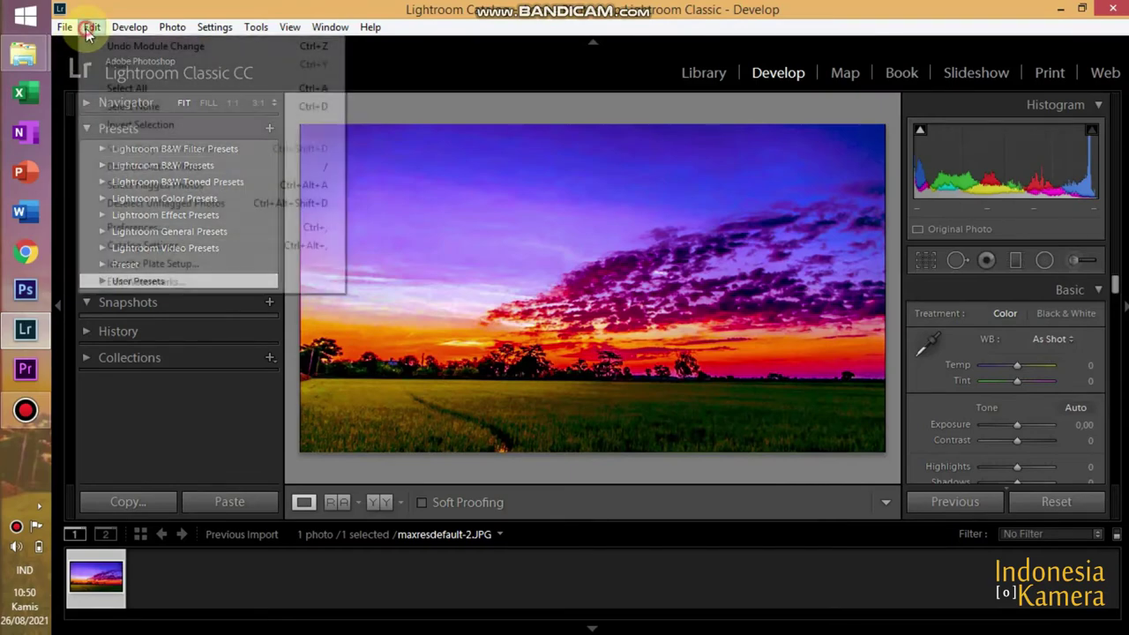
click(171, 227)
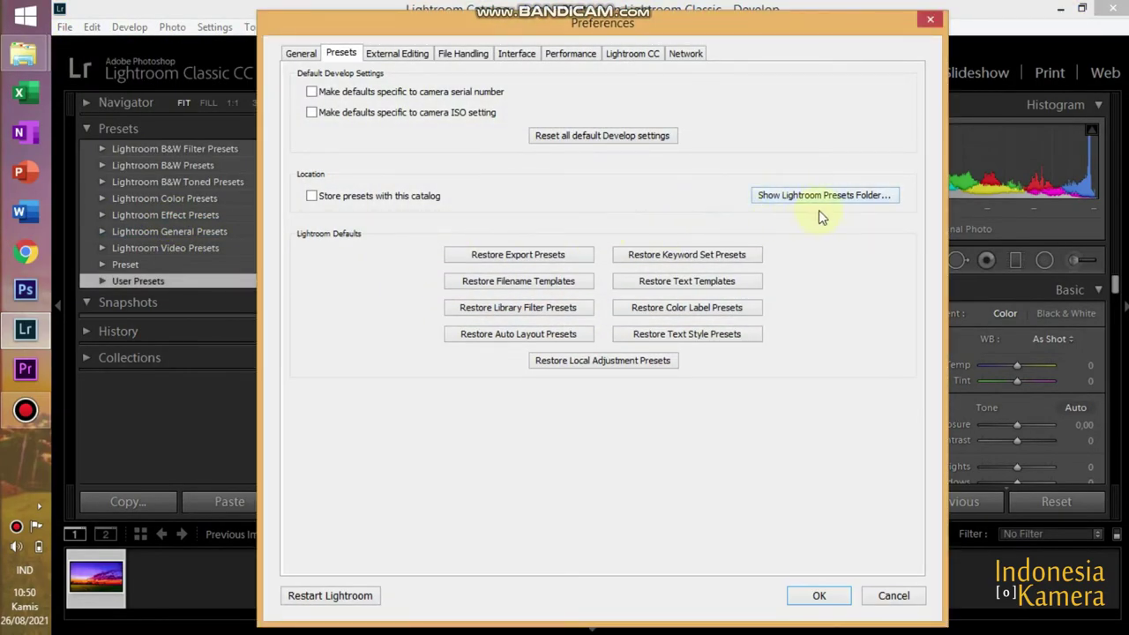
click(822, 196)
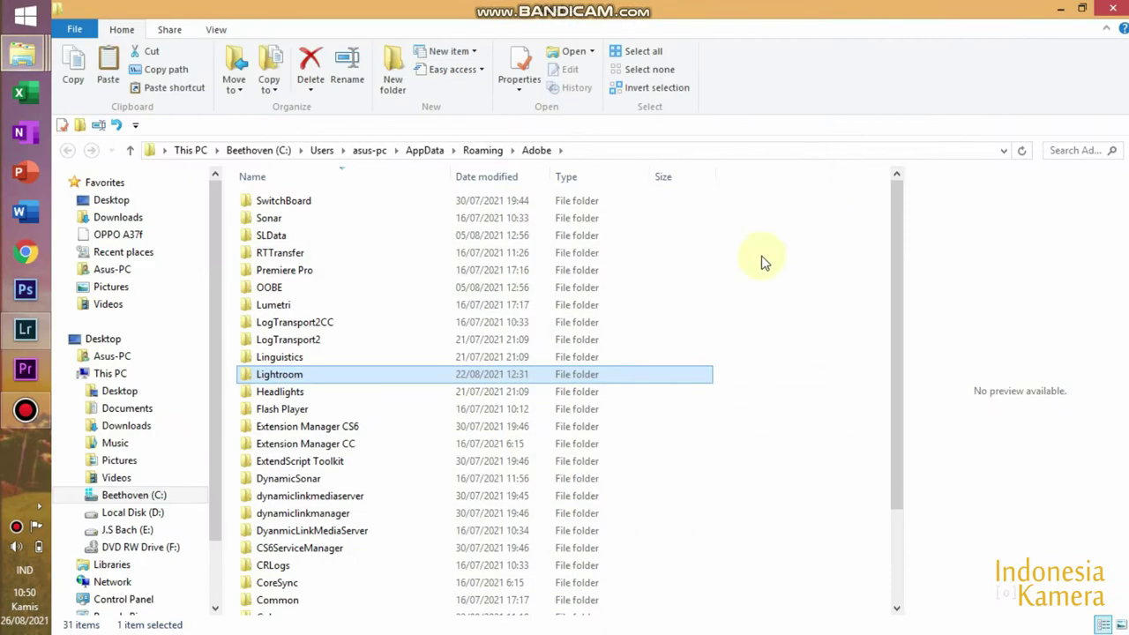
click(407, 374)
double_click(408, 374)
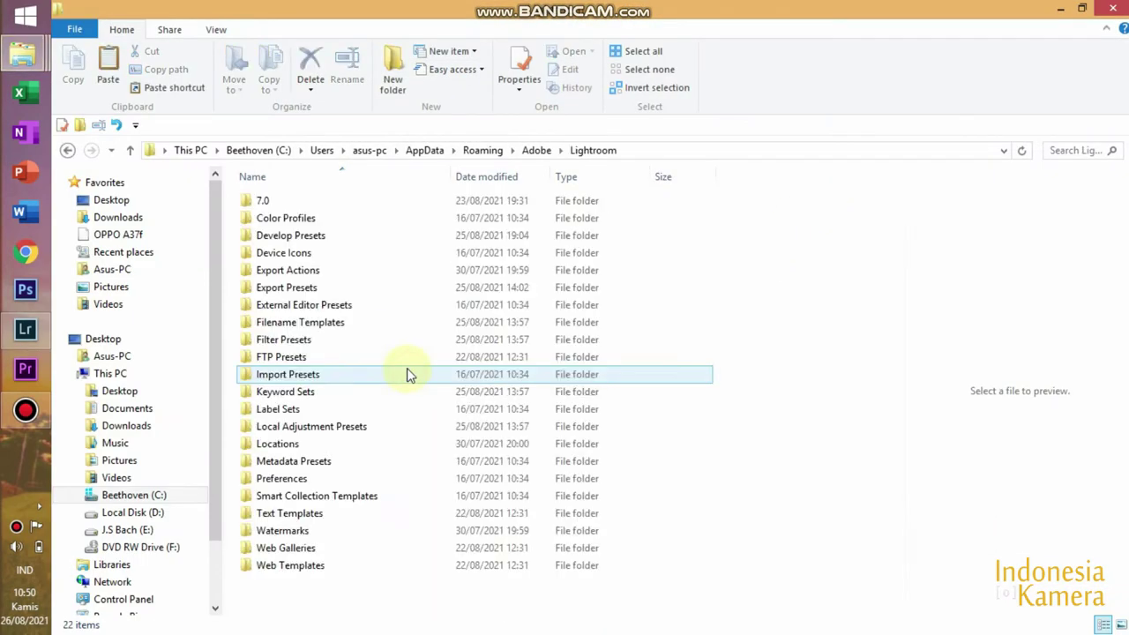
Step: Paste the fifty FP presets into Develop Presets\User Presets and minimize File Explorer
double_click(421, 242)
double_click(421, 241)
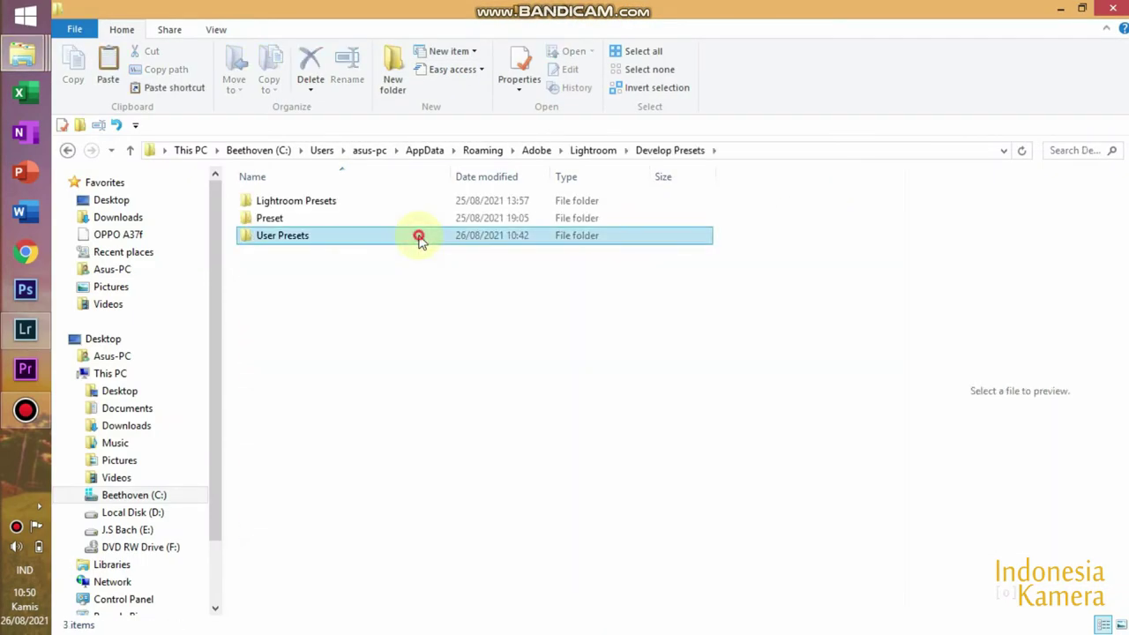
right_click(429, 304)
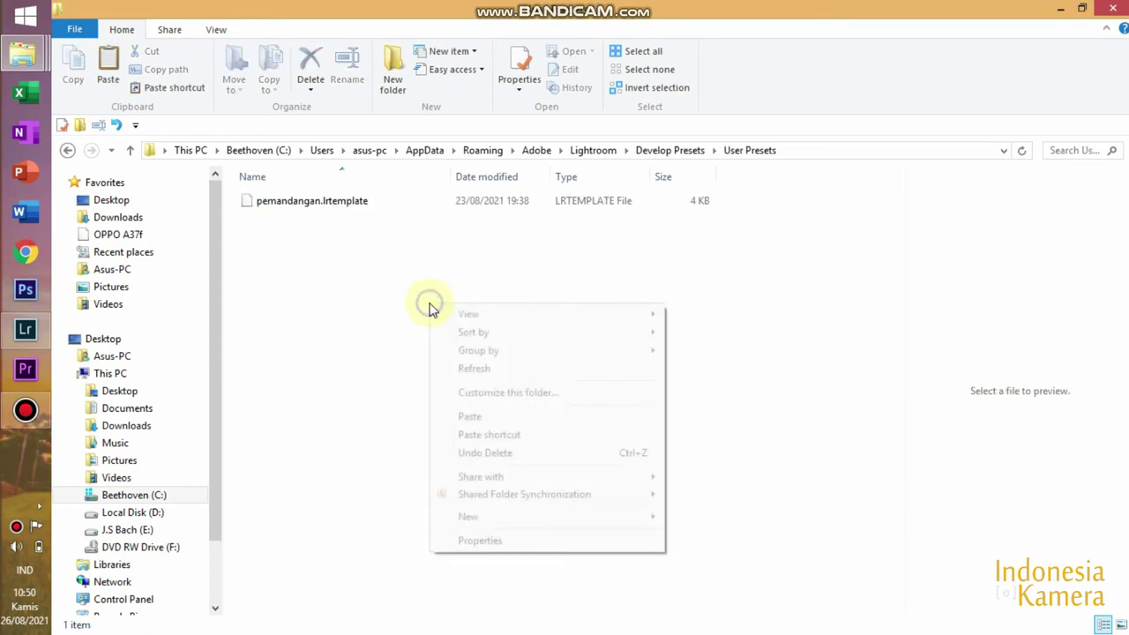
click(469, 418)
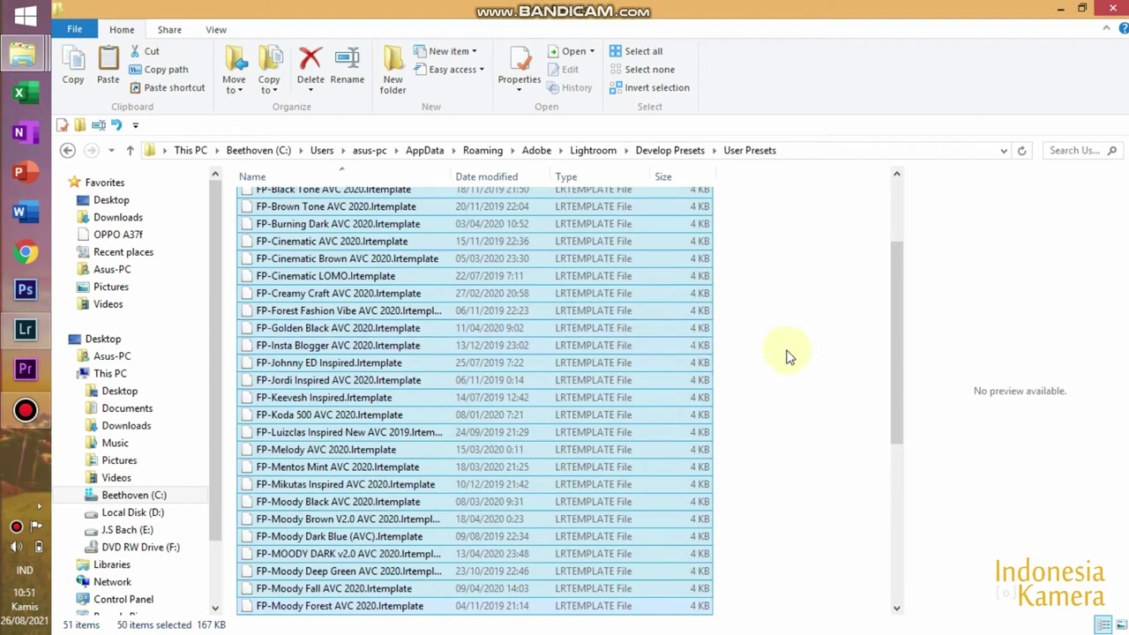
click(790, 357)
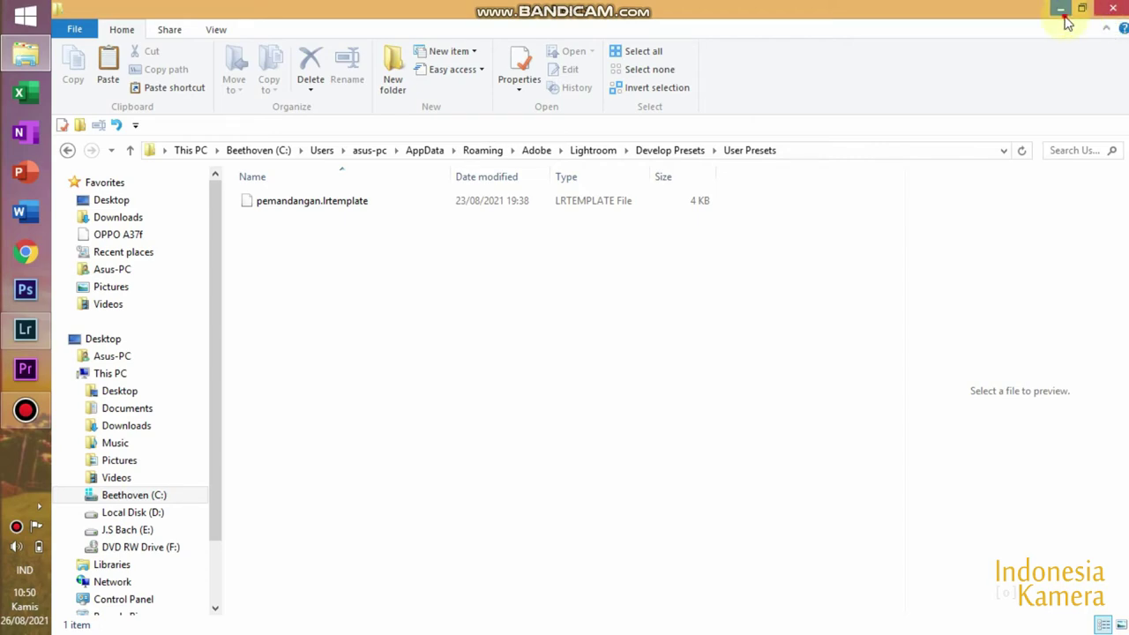
click(1109, 8)
Step: Close Preferences, minimize Lightroom and open the Top 50 Lightroom Preset of 2020 folder
click(933, 17)
click(1059, 8)
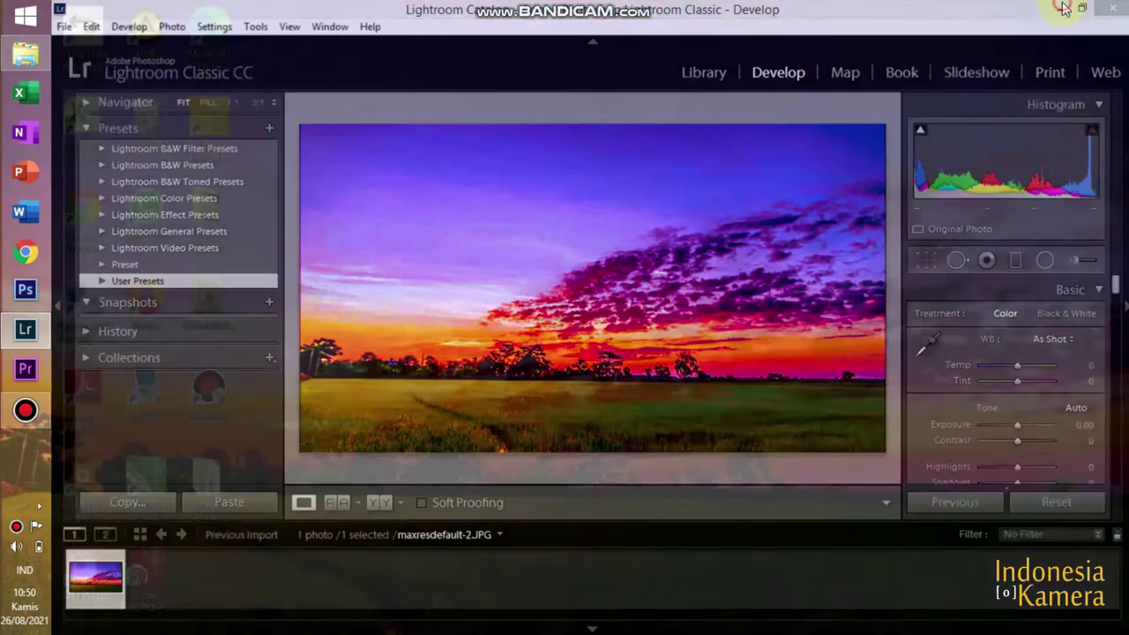
double_click(196, 486)
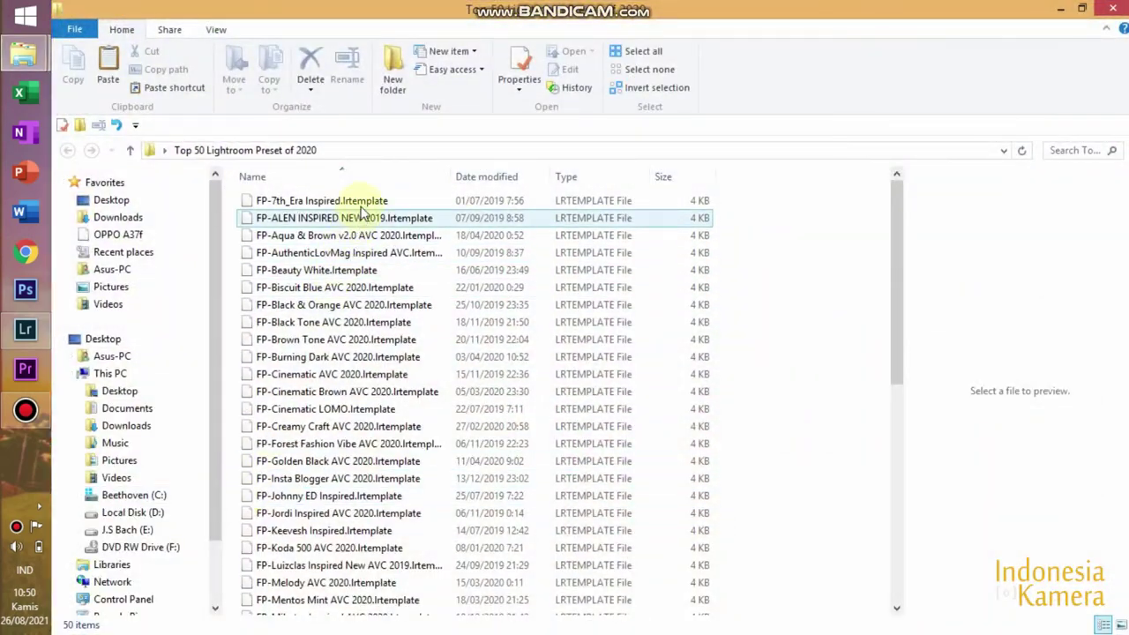
Step: Copy all fifty FP preset files and switch back to Lightroom
click(341, 200)
key(ctrl+a)
scroll(366, 282, down, 9)
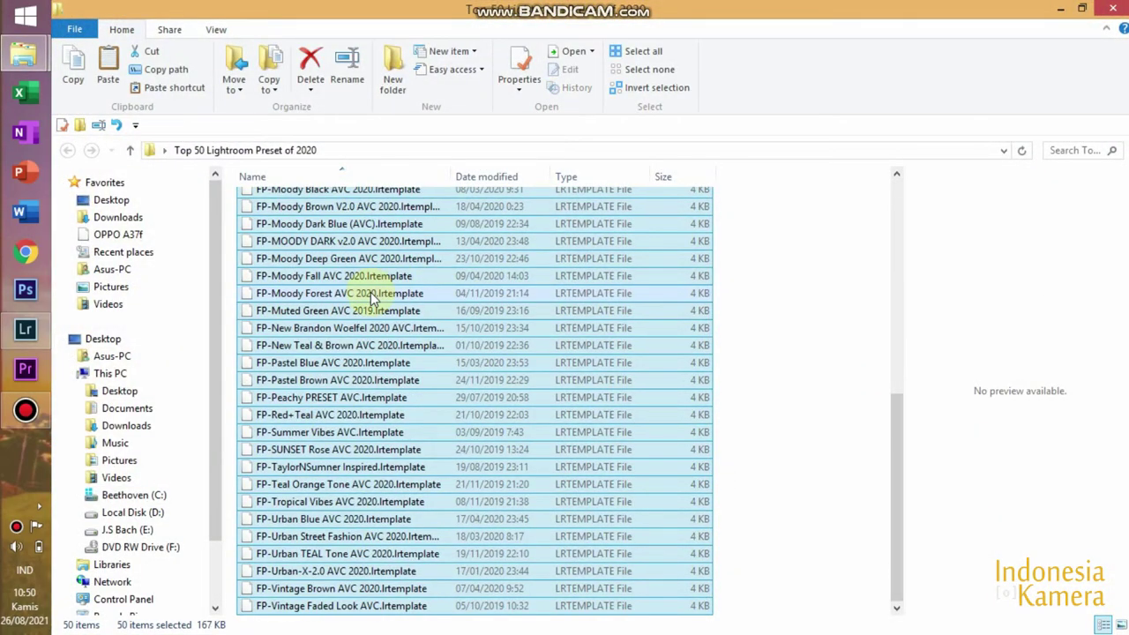
right_click(371, 298)
click(411, 482)
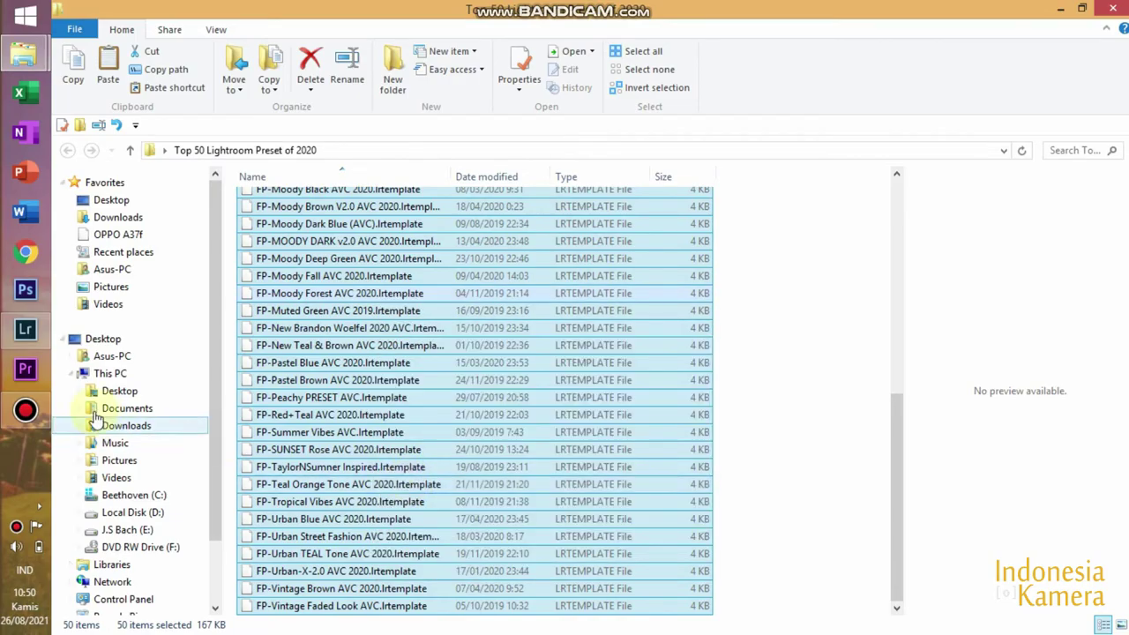
click(41, 314)
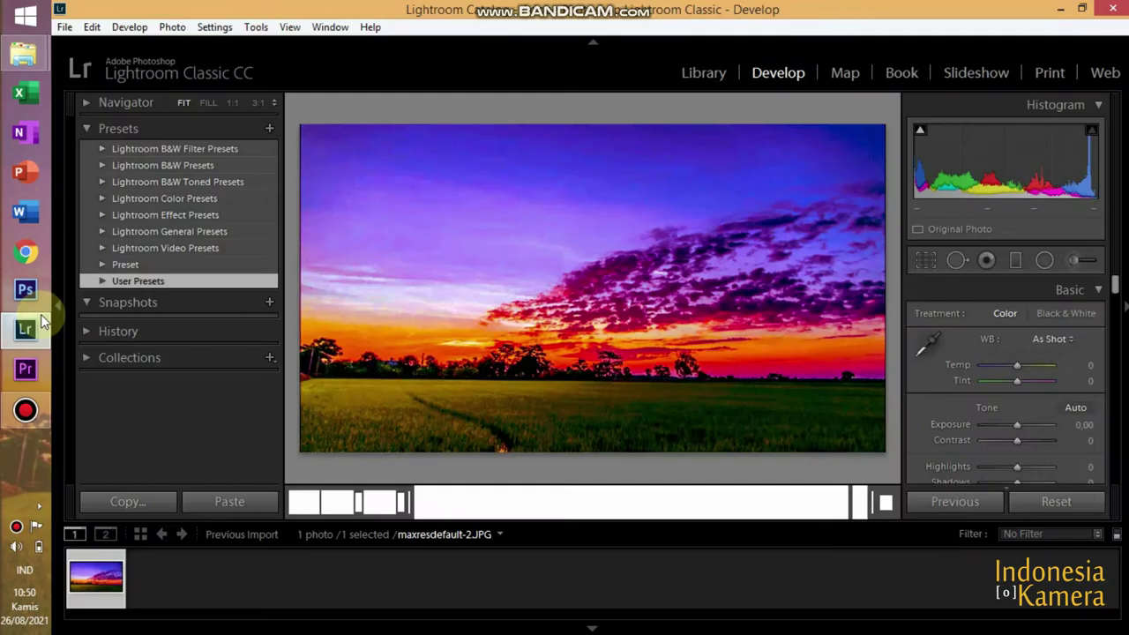
click(88, 27)
Step: Open the Adobe\Lightroom presets location in File Explorer from the Presets preferences
click(172, 227)
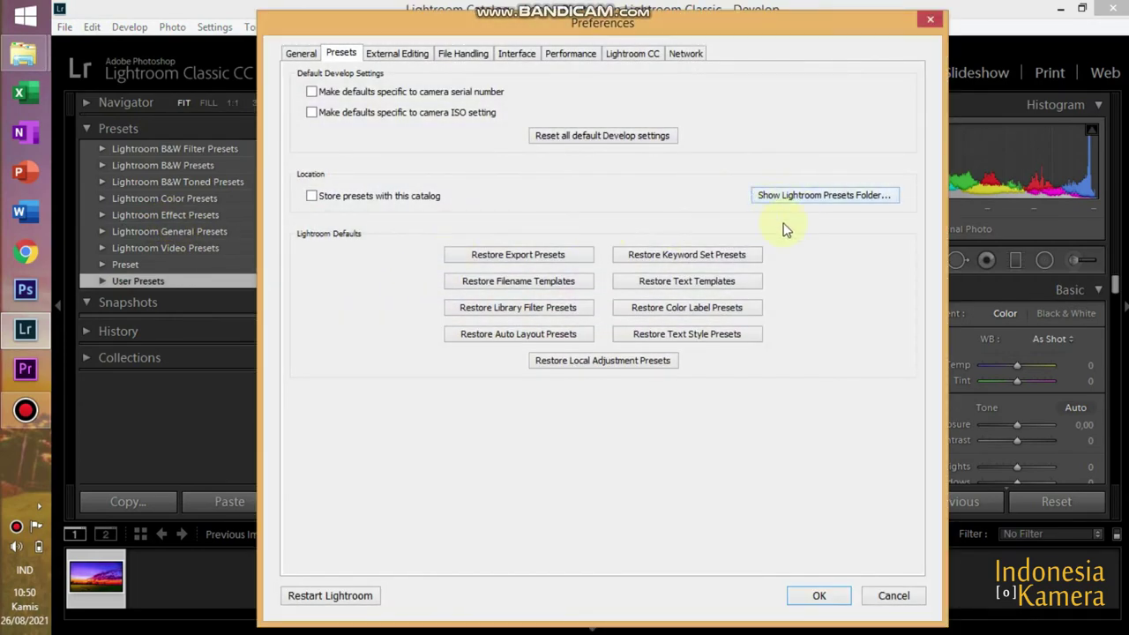
click(820, 195)
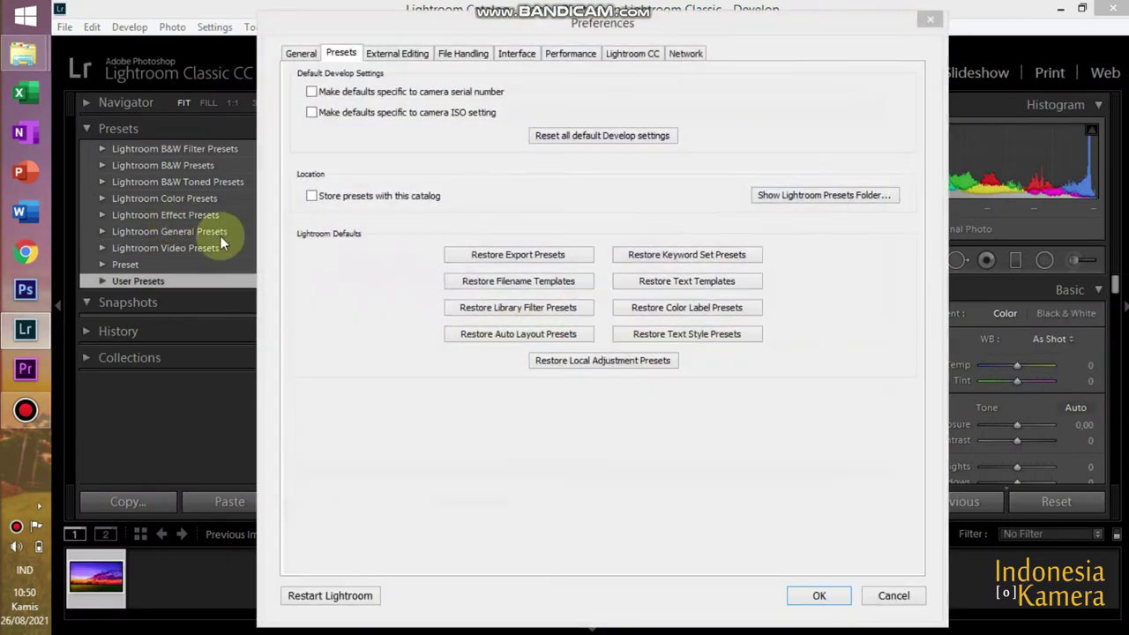
click(820, 195)
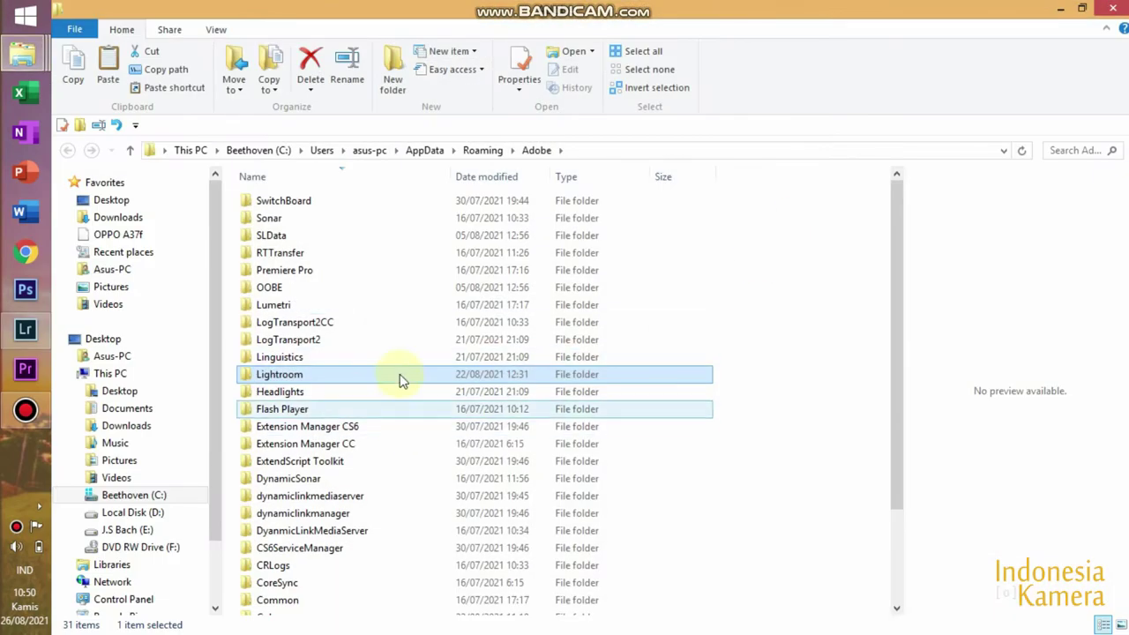
Step: Paste the fifty FP presets into Lightroom\Develop Presets\User Presets, making 51 files, and close Explorer
click(408, 374)
double_click(408, 374)
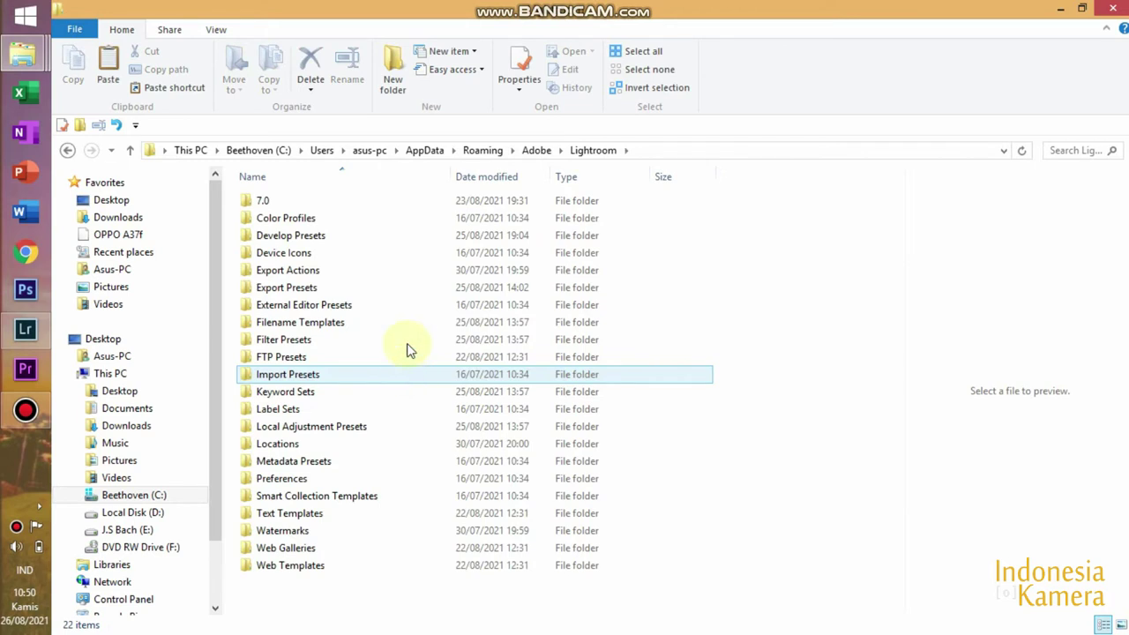
double_click(420, 239)
double_click(420, 238)
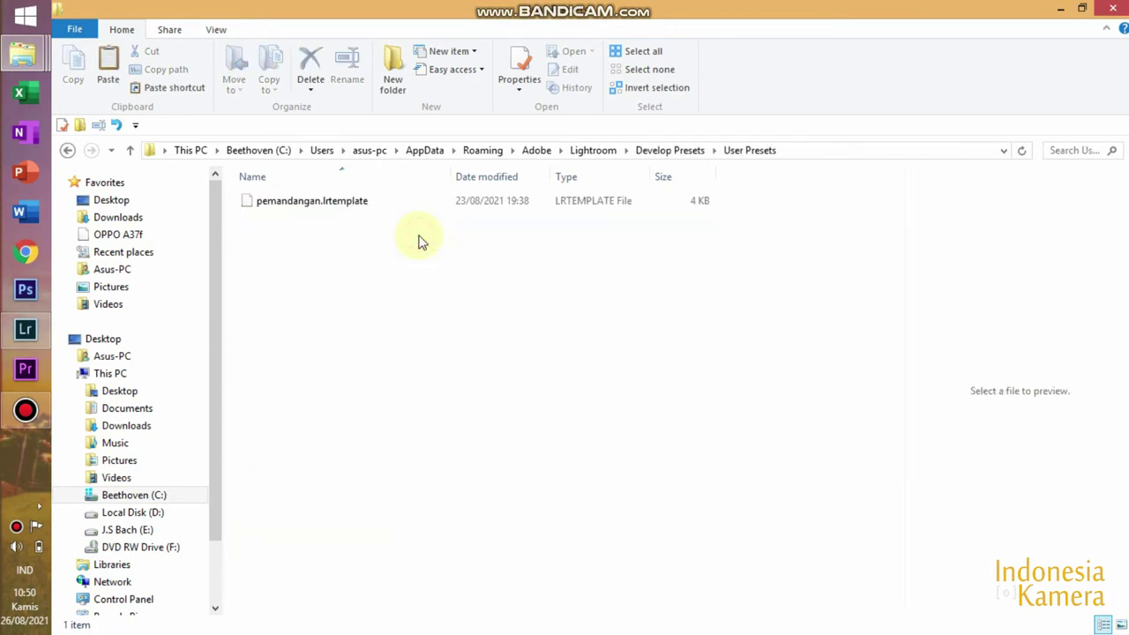
right_click(432, 304)
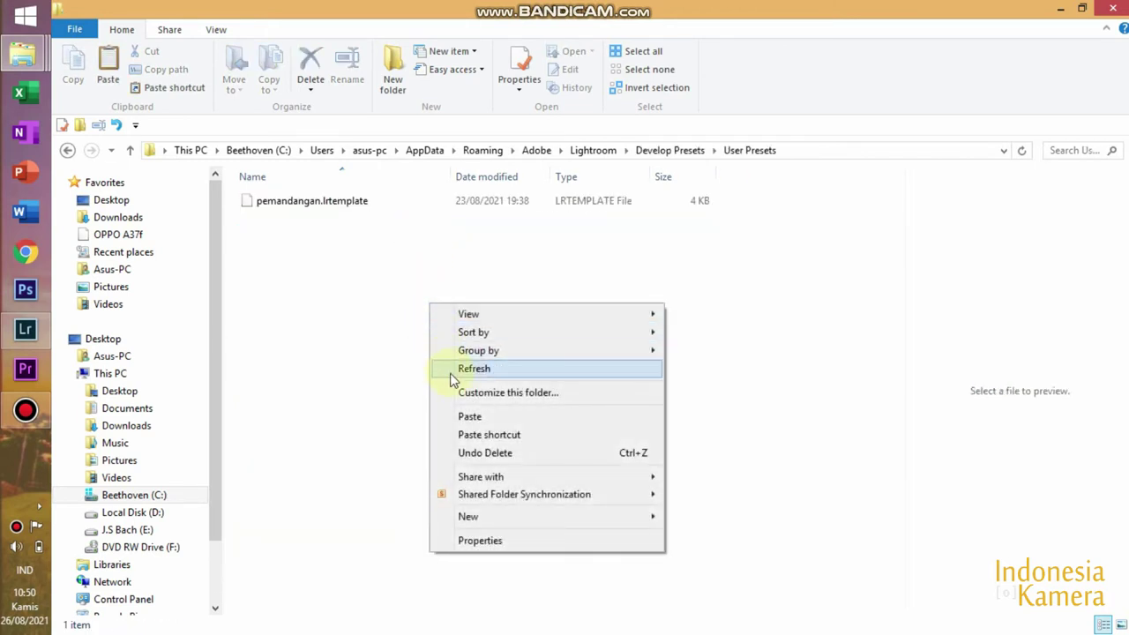
click(468, 417)
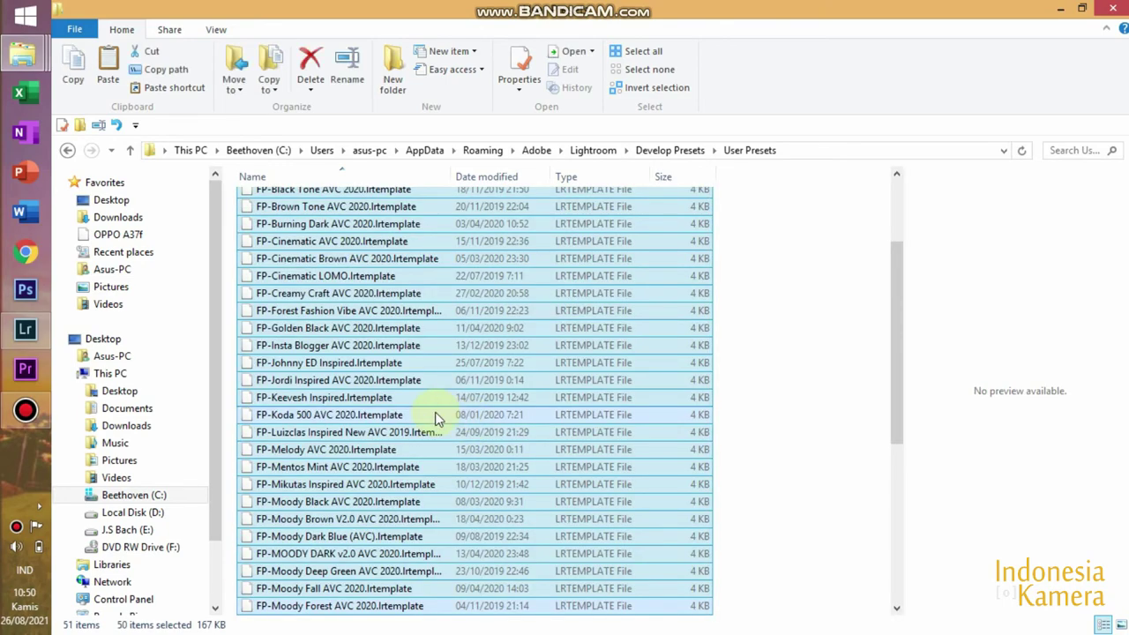
click(790, 353)
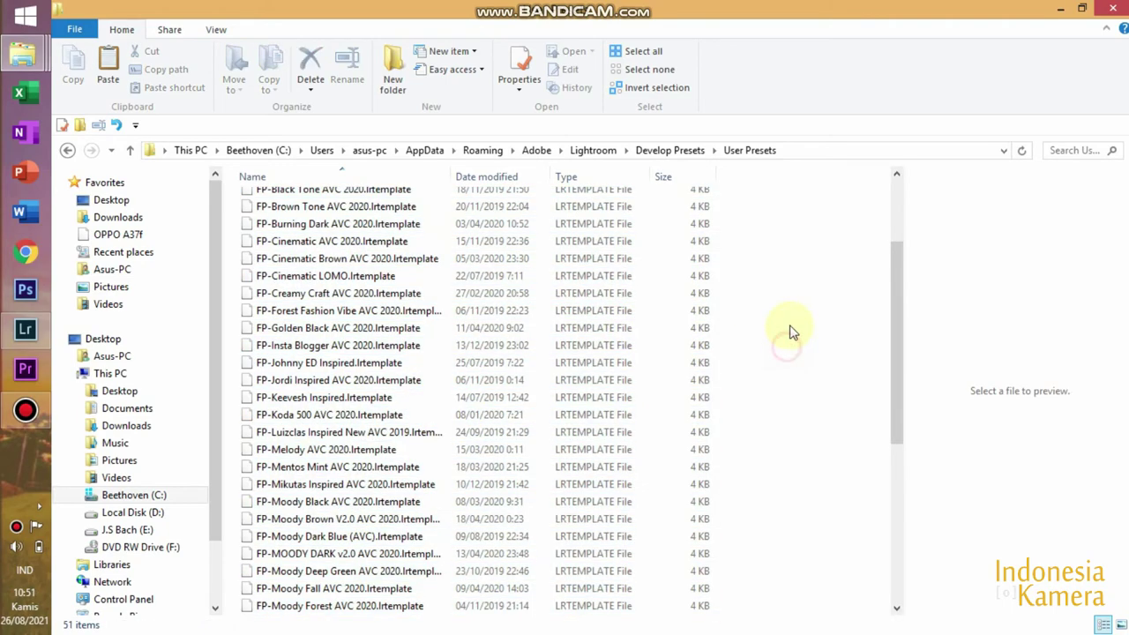
click(1114, 8)
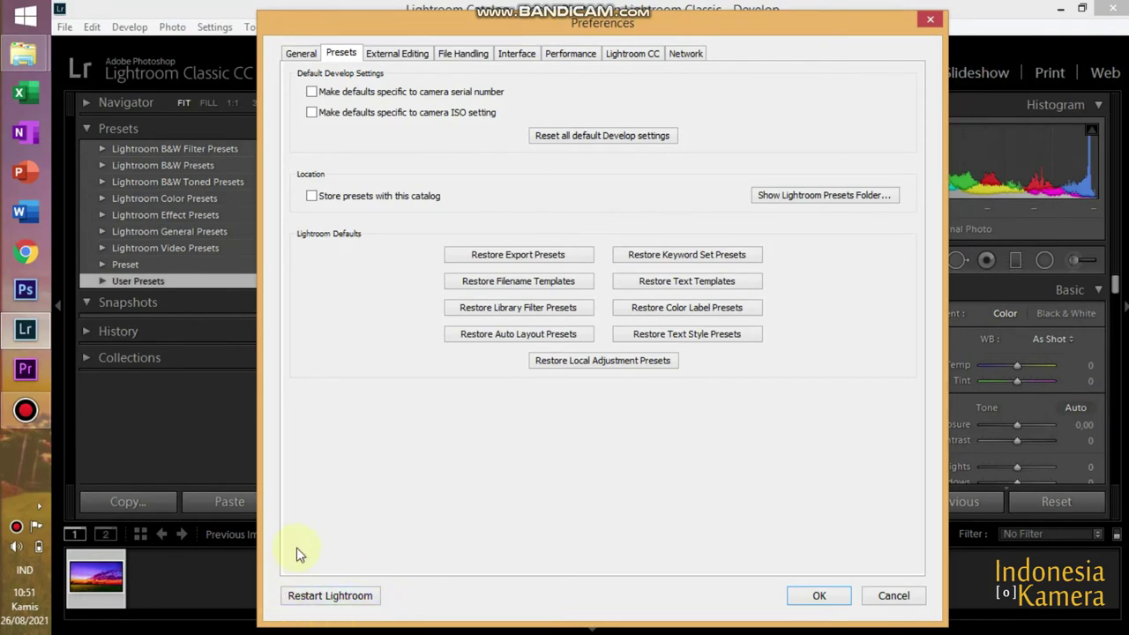
Step: Restart Lightroom from Preferences, minimizing Explorer, so it reopens in Develop on maxresdefault-2.JPG
click(331, 596)
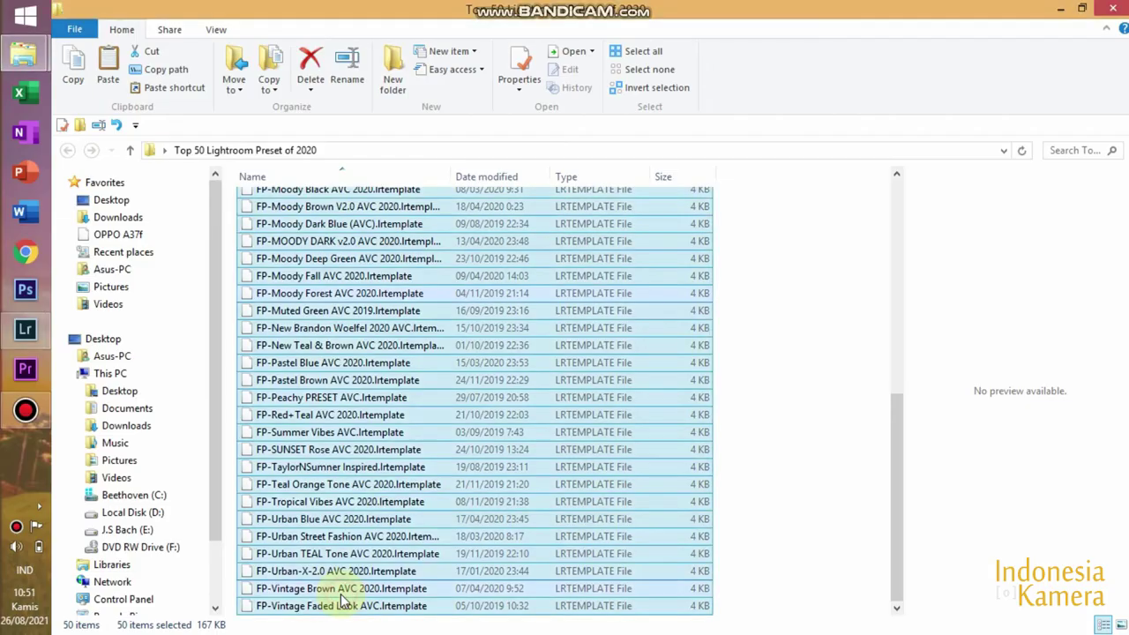
click(1063, 18)
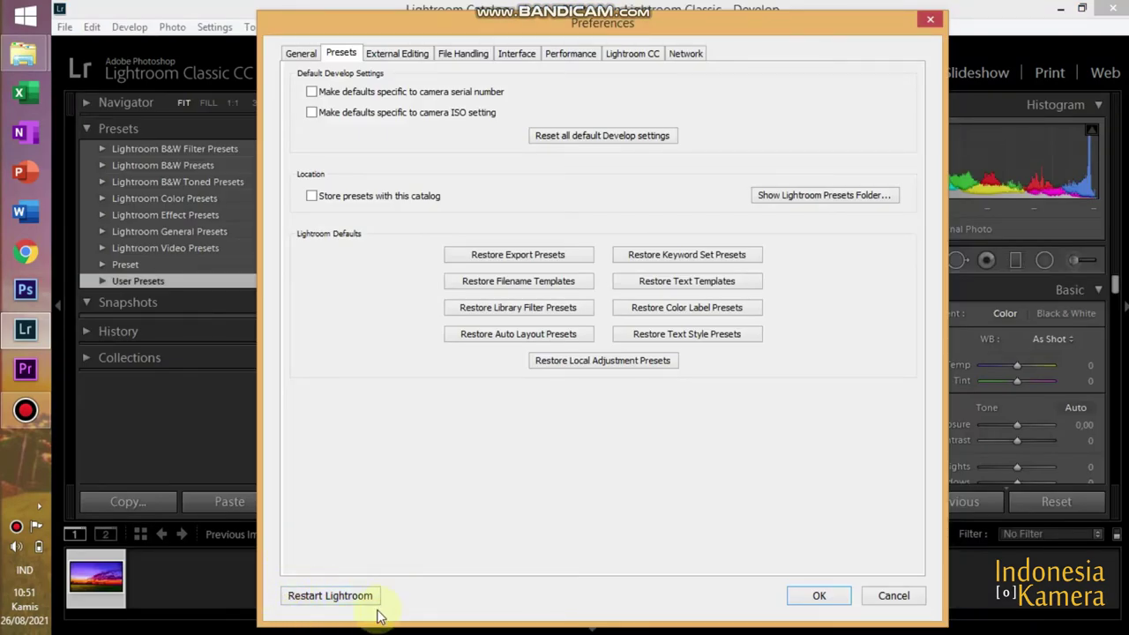
click(344, 597)
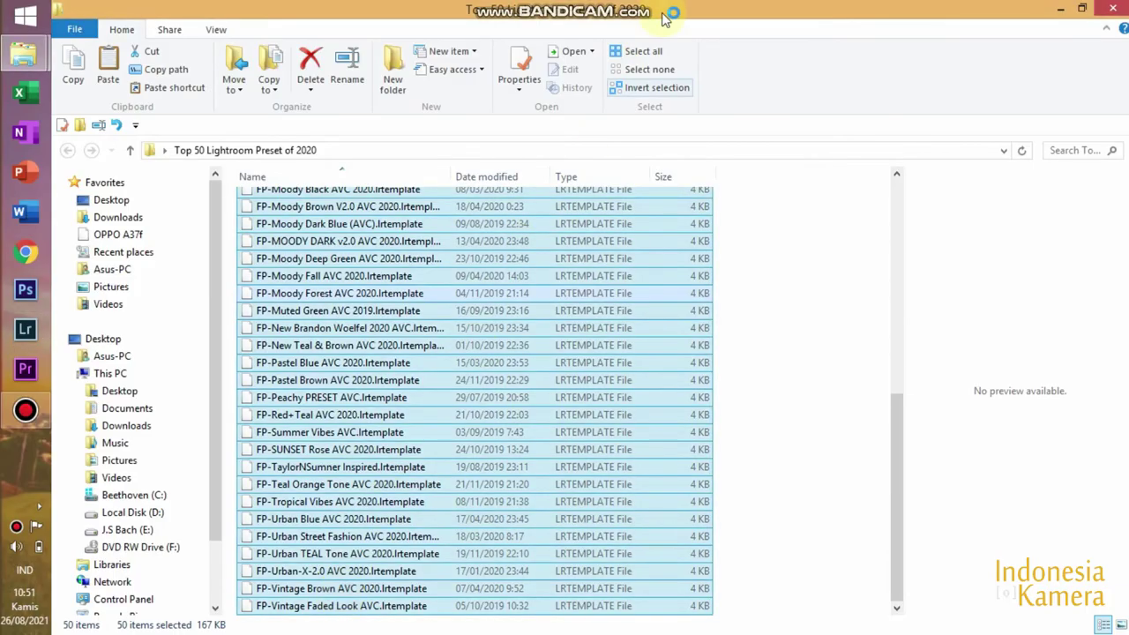
click(1062, 10)
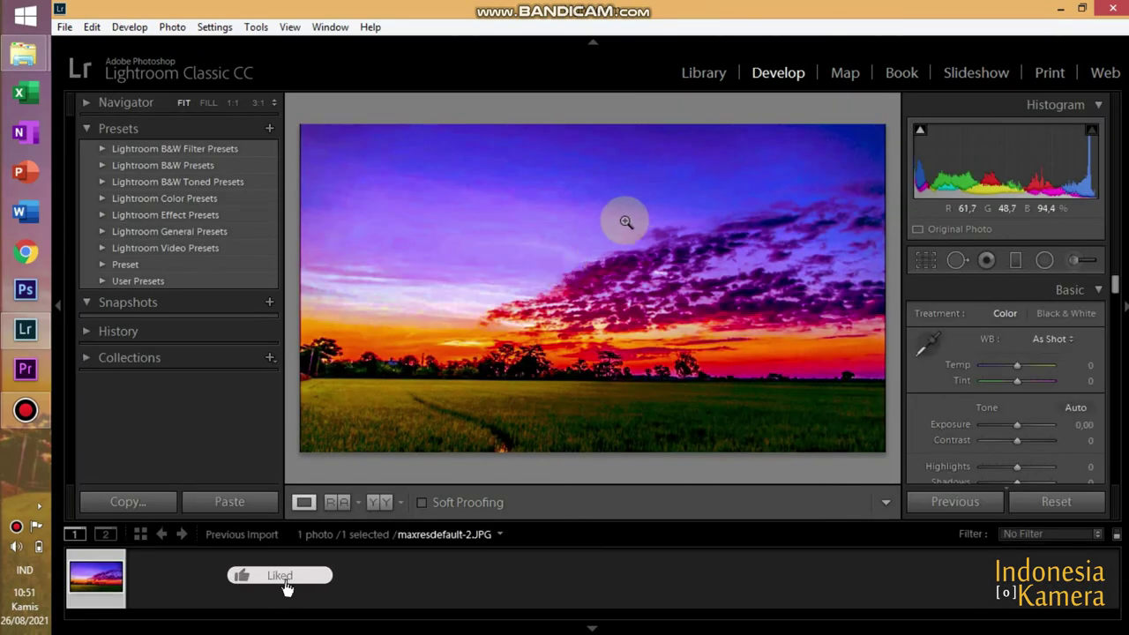
Step: Expand User Presets and preview FP-Urban Blue and FP-Urban TEAL Tone on the sunset photo
click(102, 282)
scroll(166, 322, down, 2)
scroll(168, 318, down, 10)
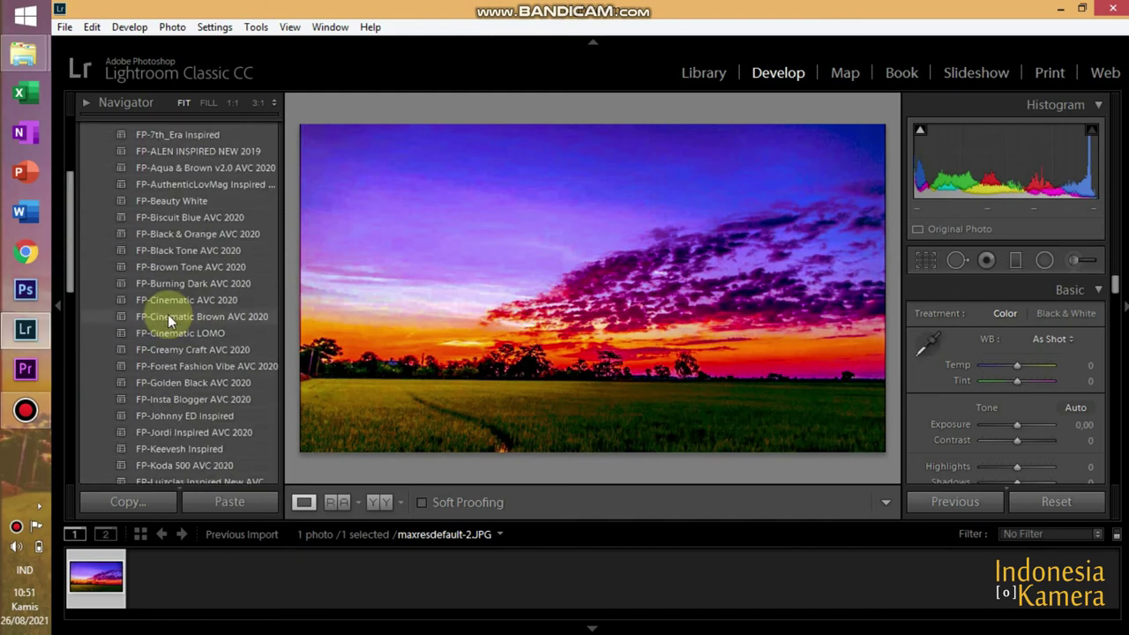
scroll(168, 314, down, 3)
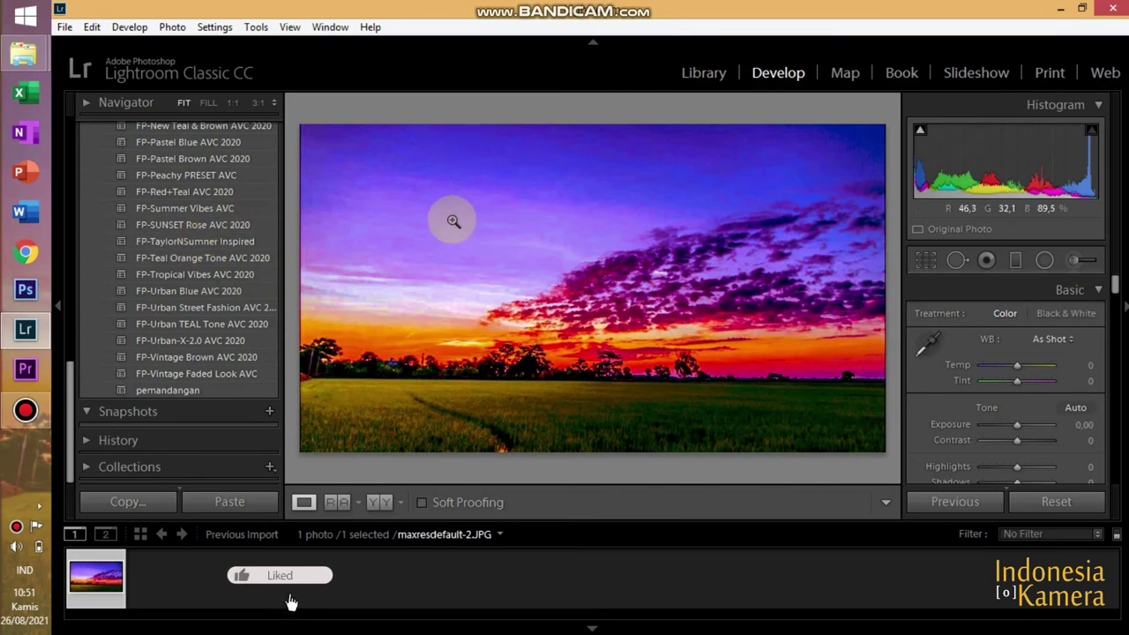
click(185, 290)
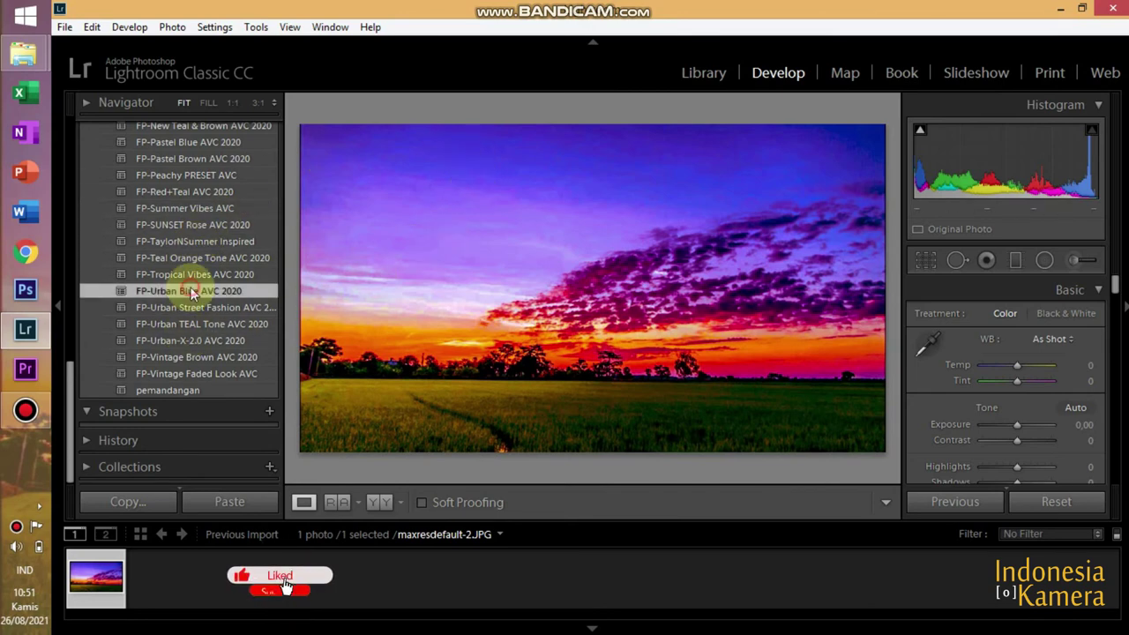
click(196, 323)
click(197, 241)
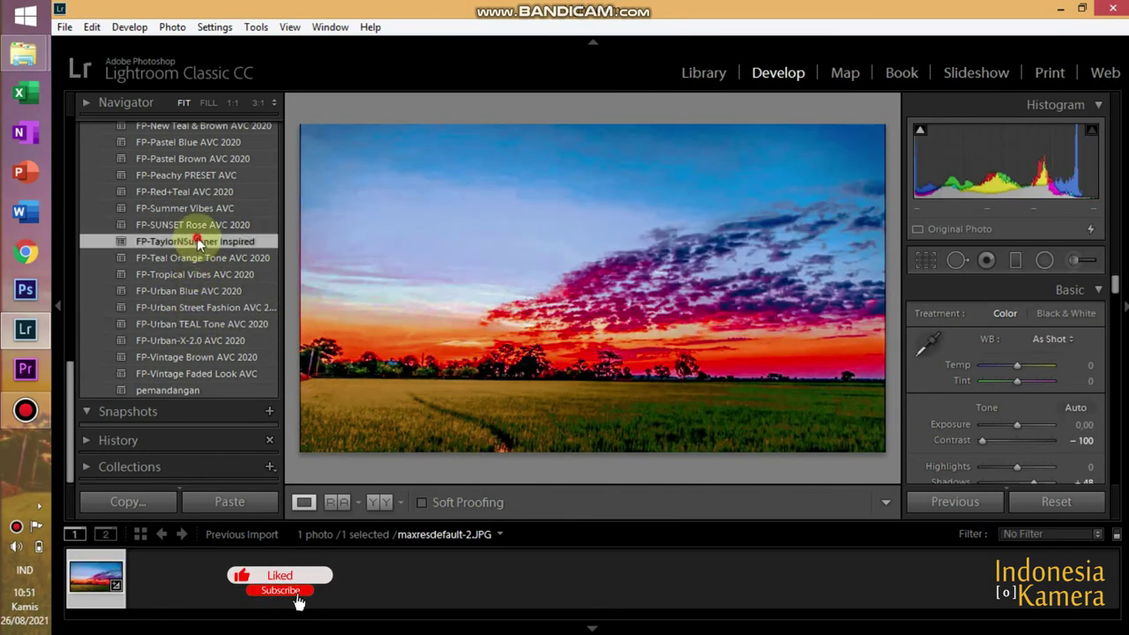
Step: Try FP-Moody Forest, Moody Deep Green, New Teal & Brown, Insta Blogger, finishing on Jordi Inspired AVC 2020
scroll(197, 244, up, 3)
scroll(199, 245, up, 3)
click(198, 240)
click(199, 208)
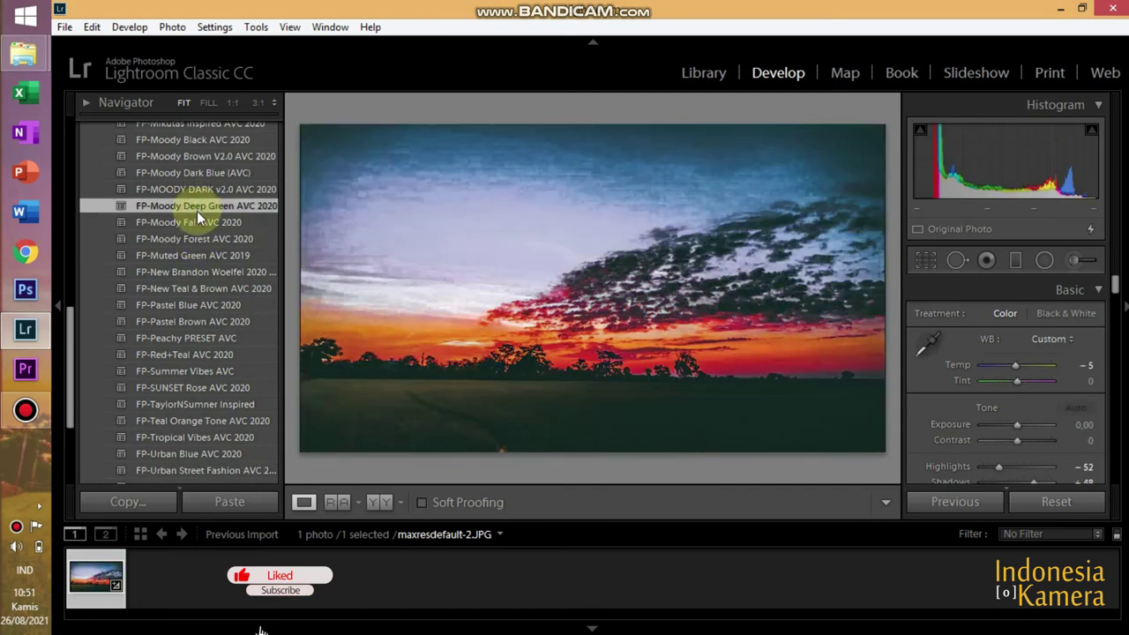
click(192, 288)
click(196, 239)
scroll(196, 235, up, 9)
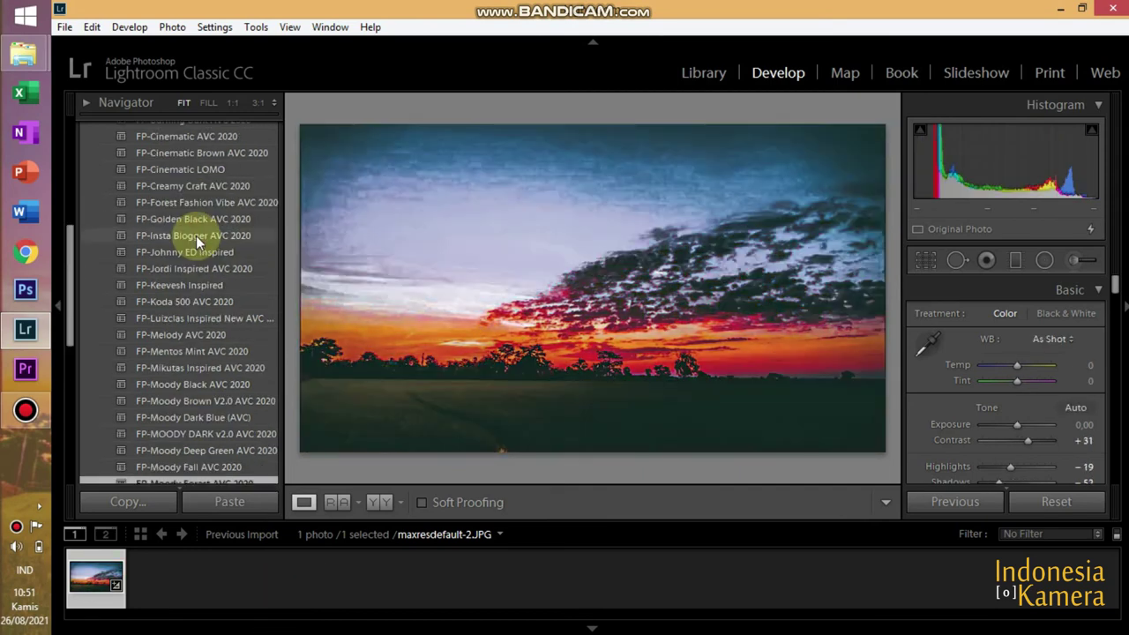
click(196, 236)
click(198, 270)
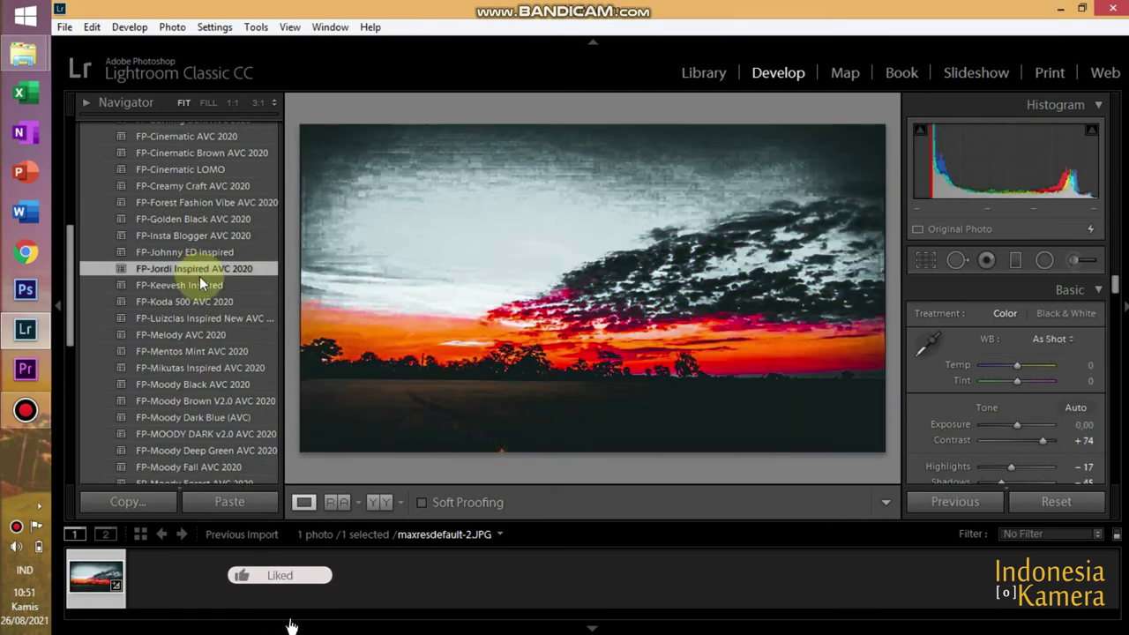